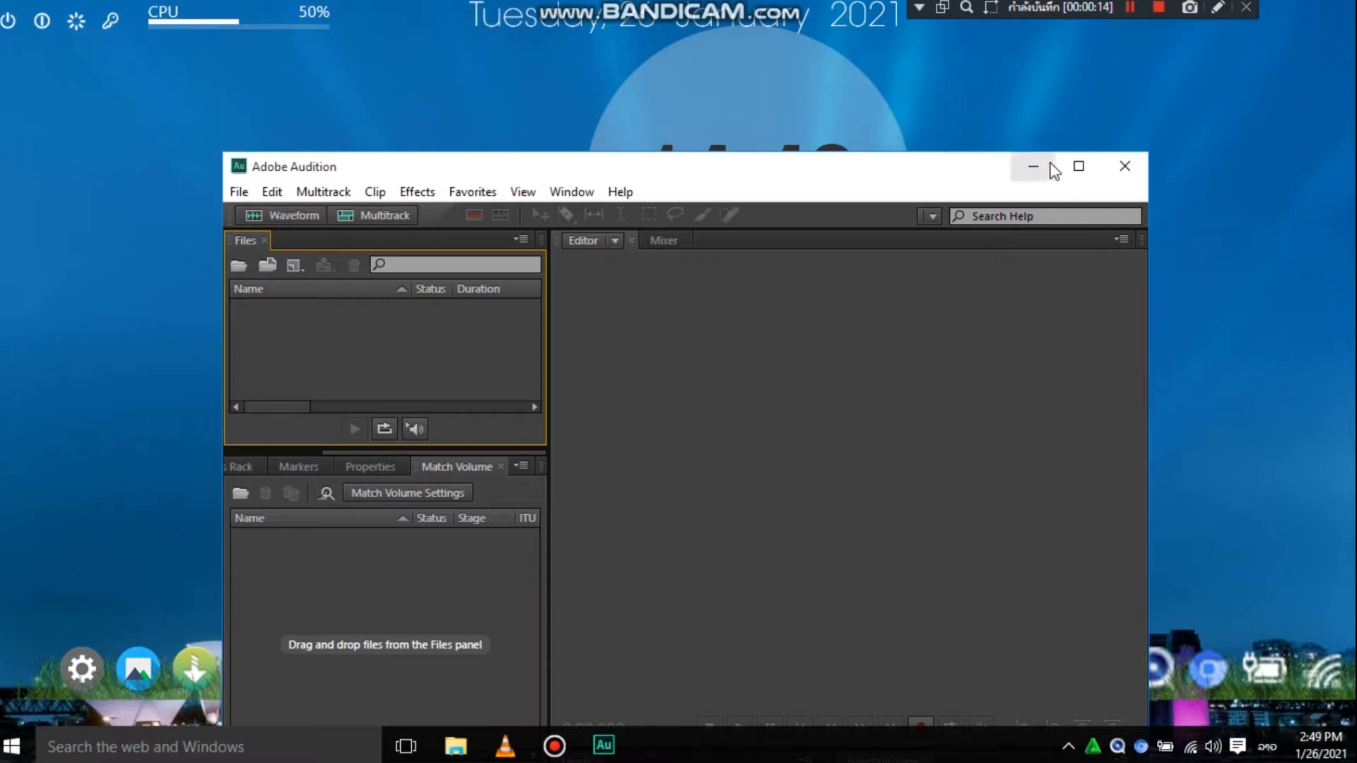
- Open the "Khid Hai Dao" MP3 copy from the 25 folder on drive E in a maximized Audition window
click(1079, 167)
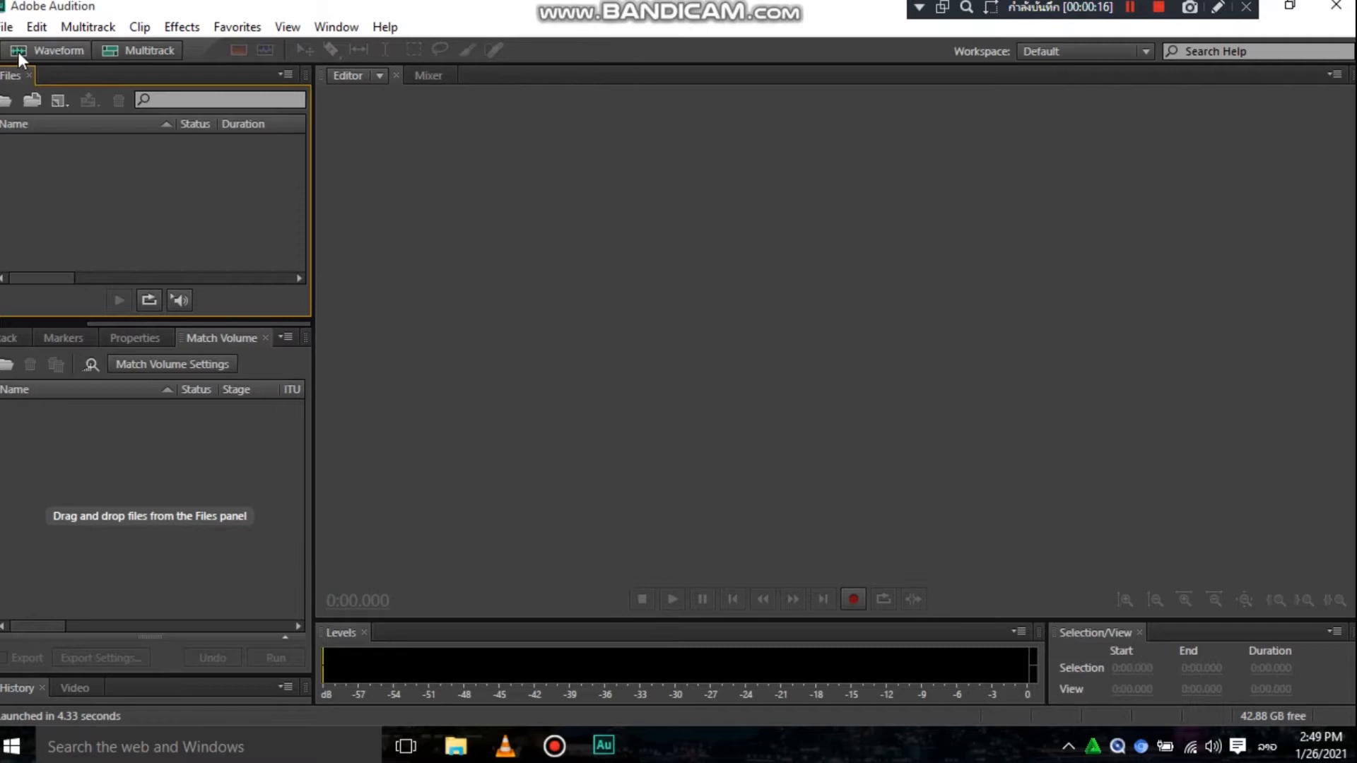
click(5, 103)
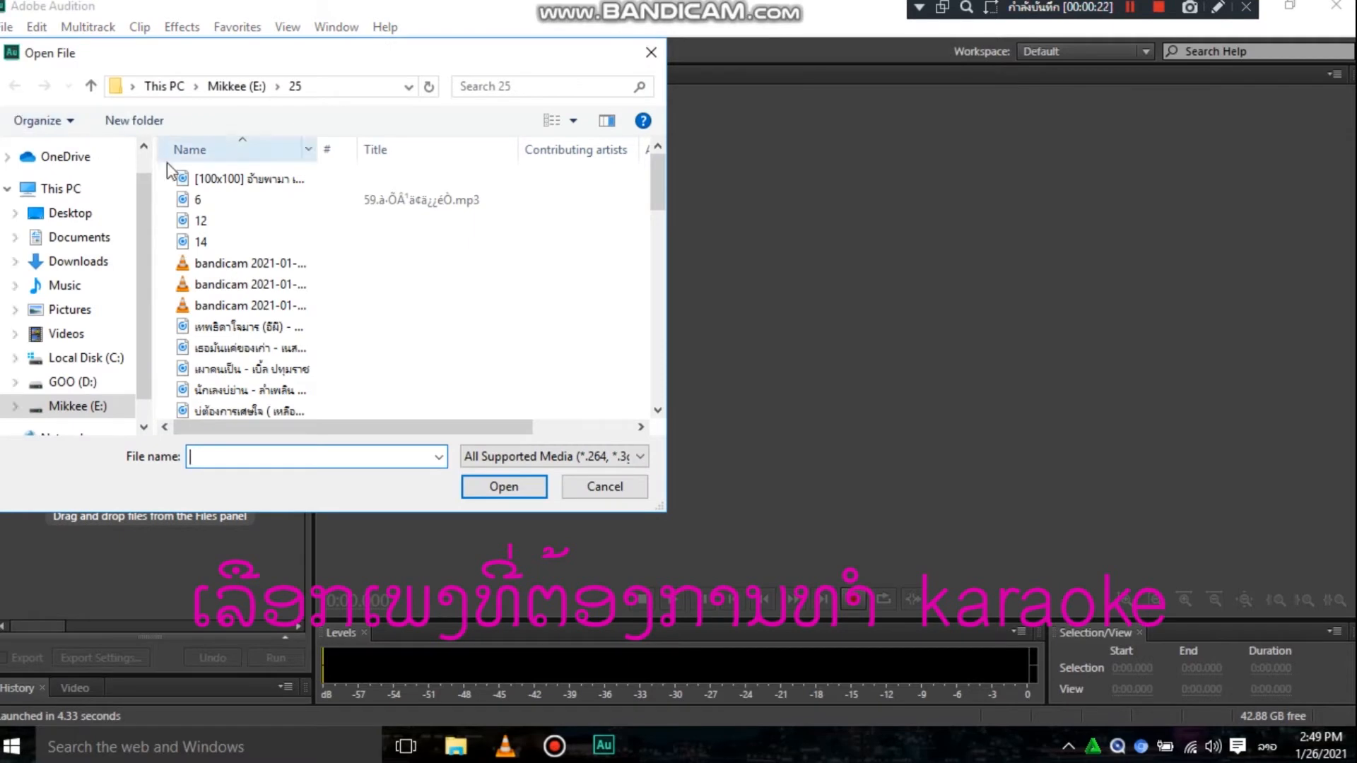
click(94, 409)
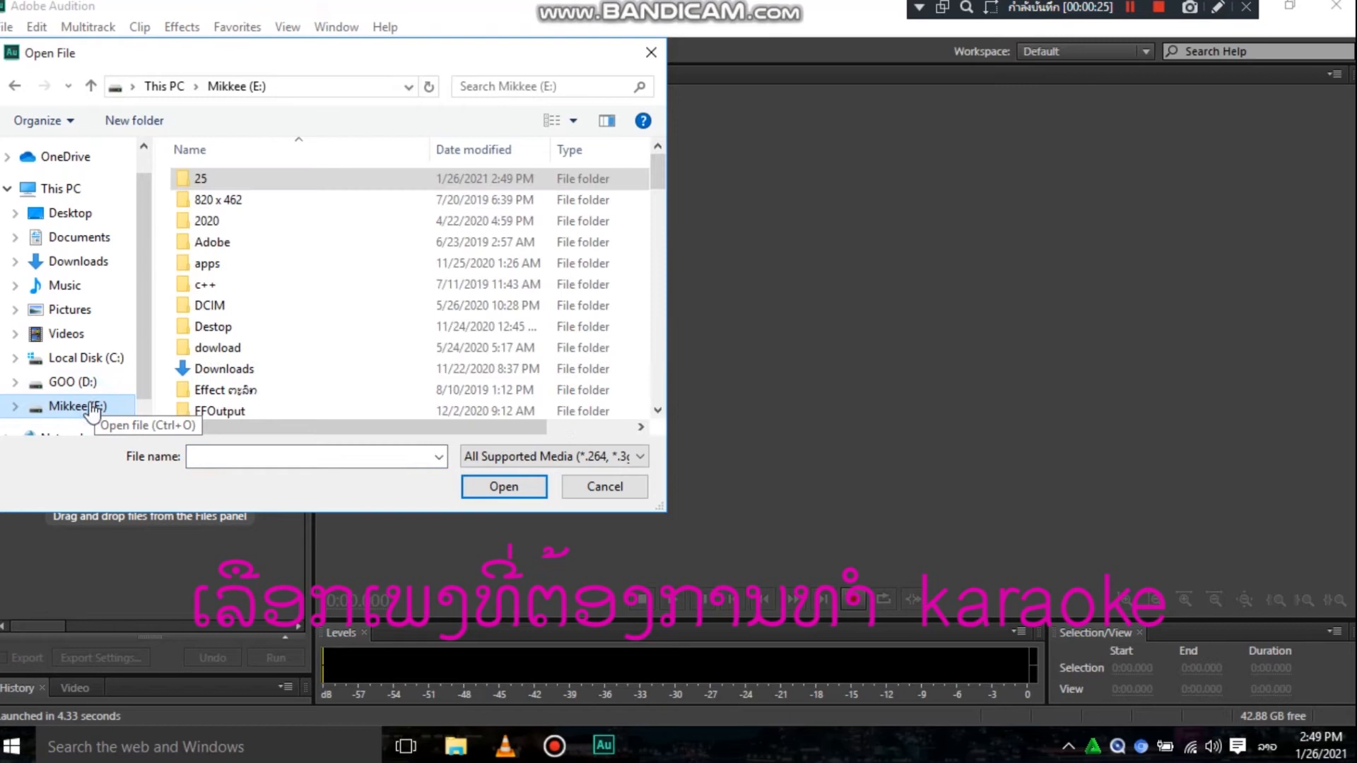
double_click(210, 180)
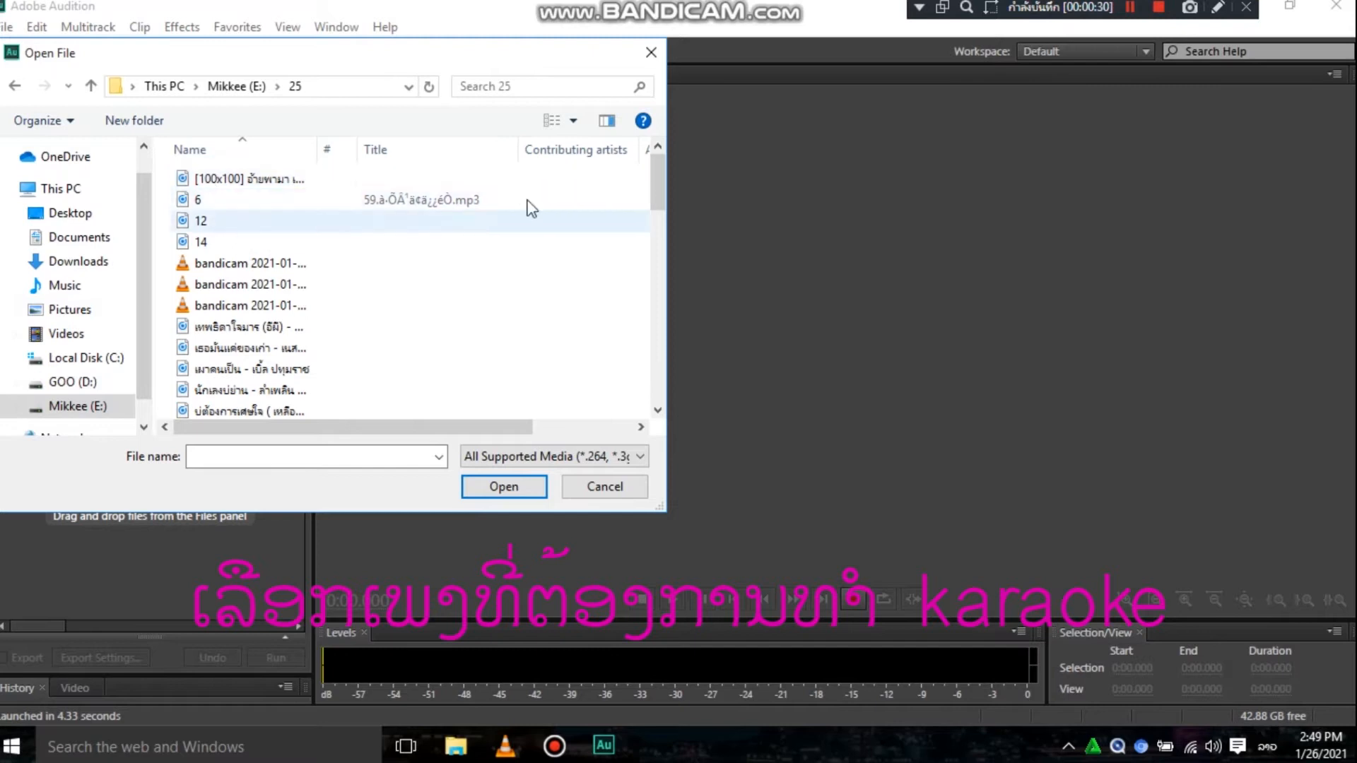
drag(659, 176, 666, 234)
click(238, 348)
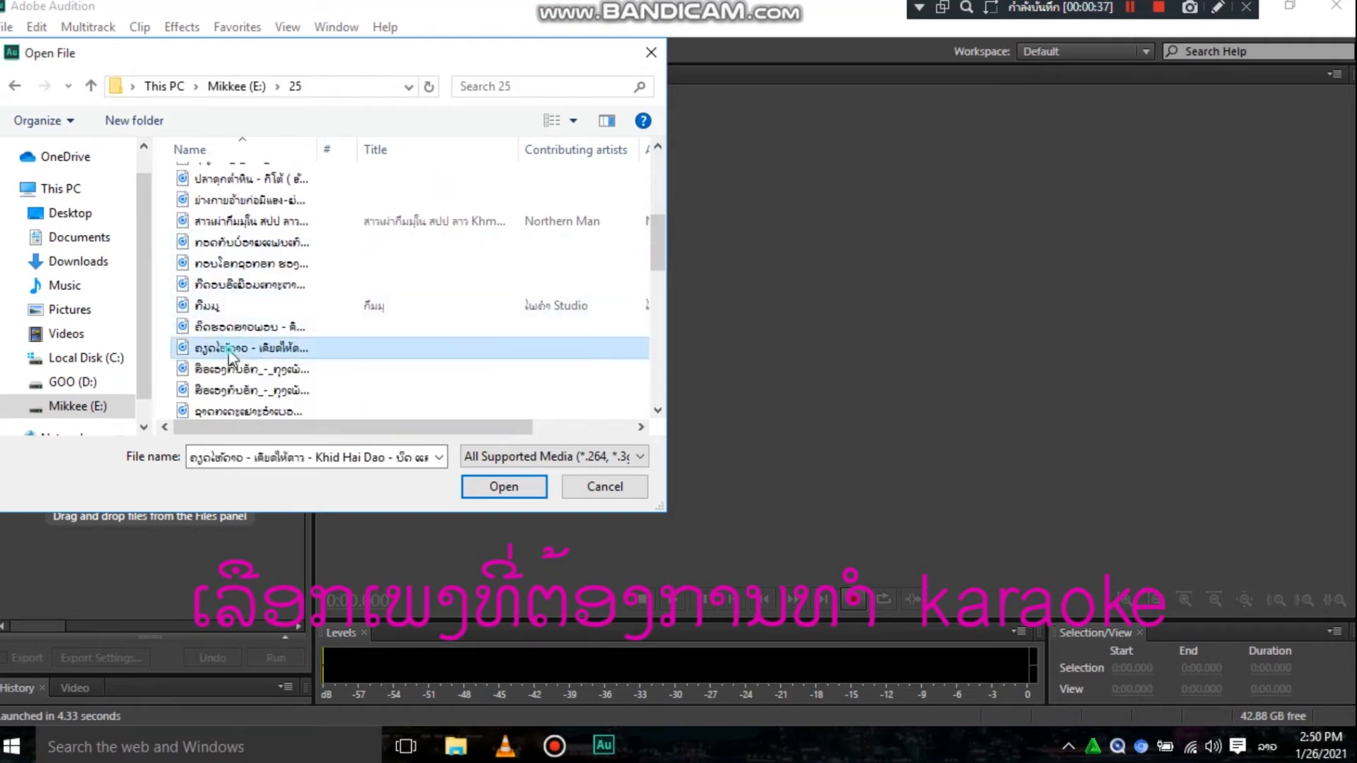
click(503, 487)
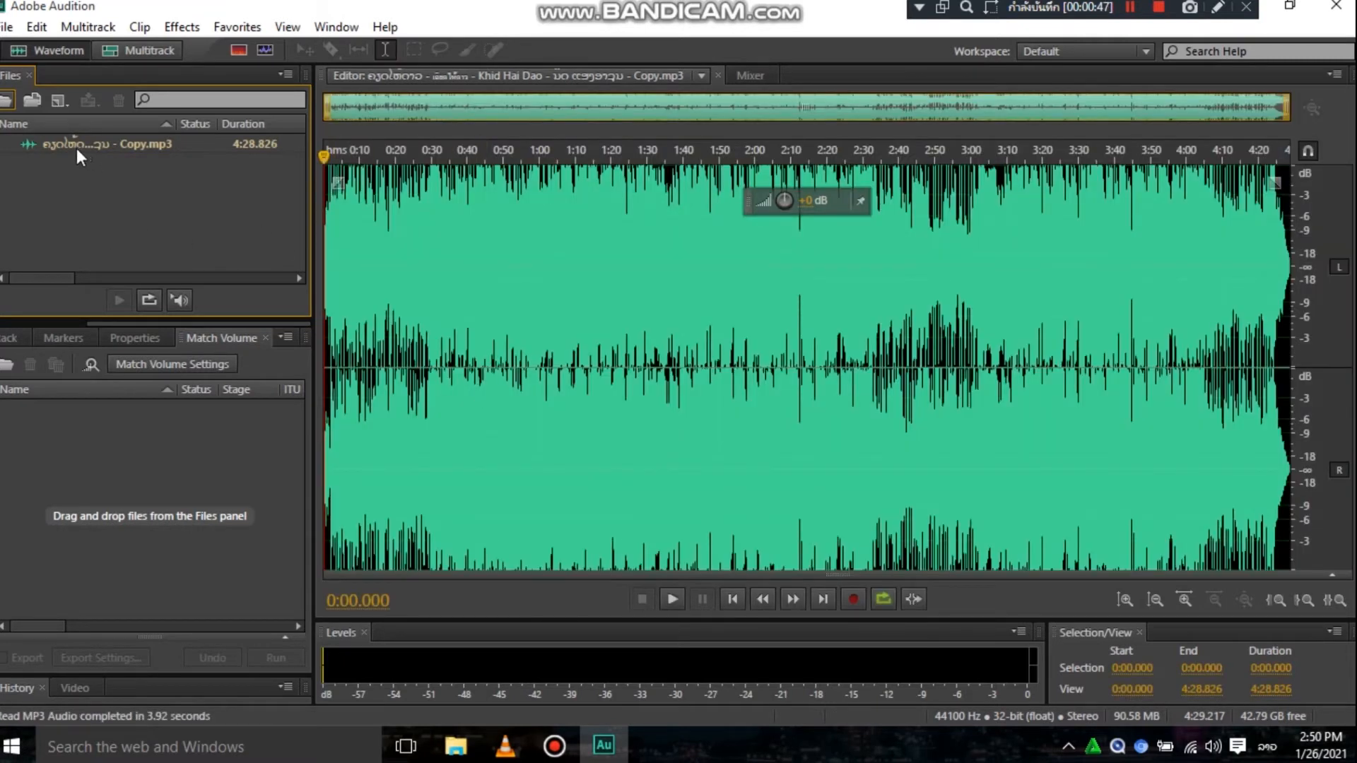
- Listen briefly to the original song from about 0:50, then stop playback
drag(76, 147, 188, 180)
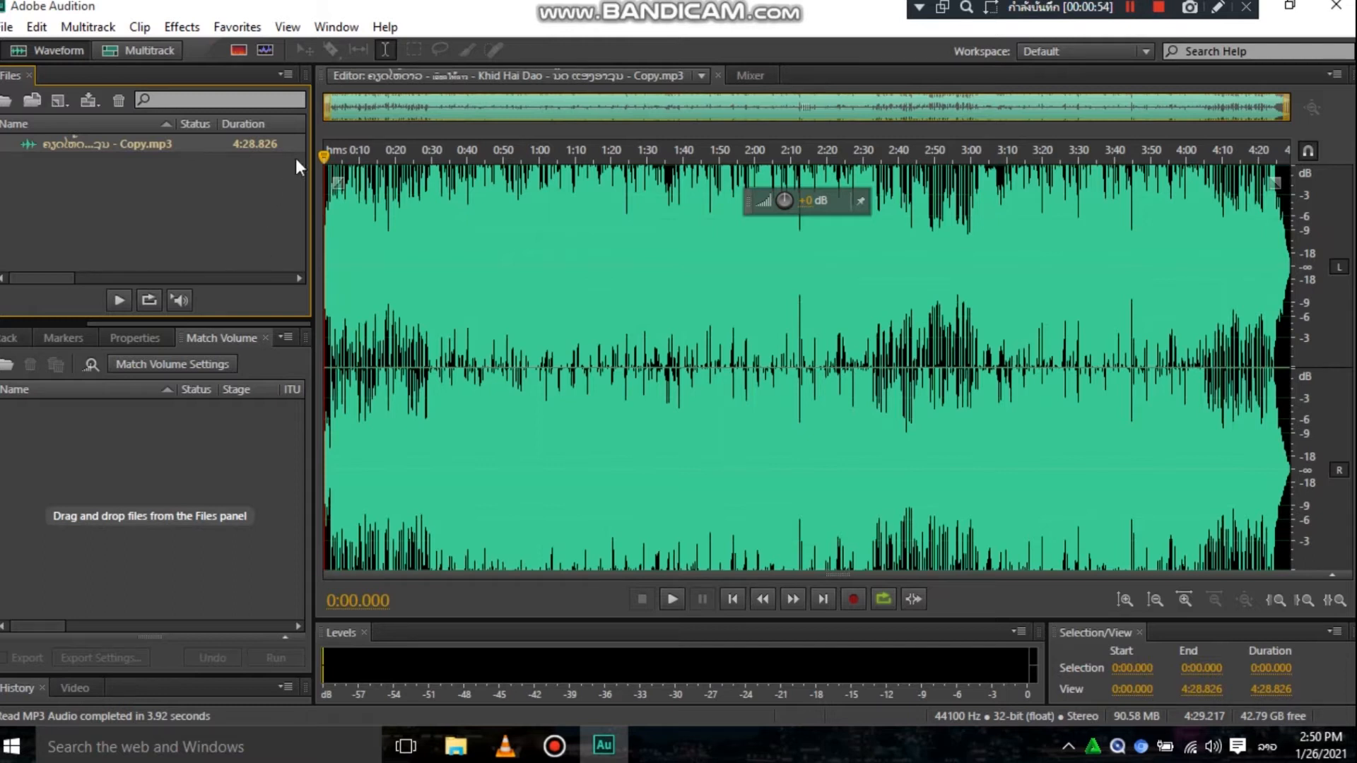
click(497, 203)
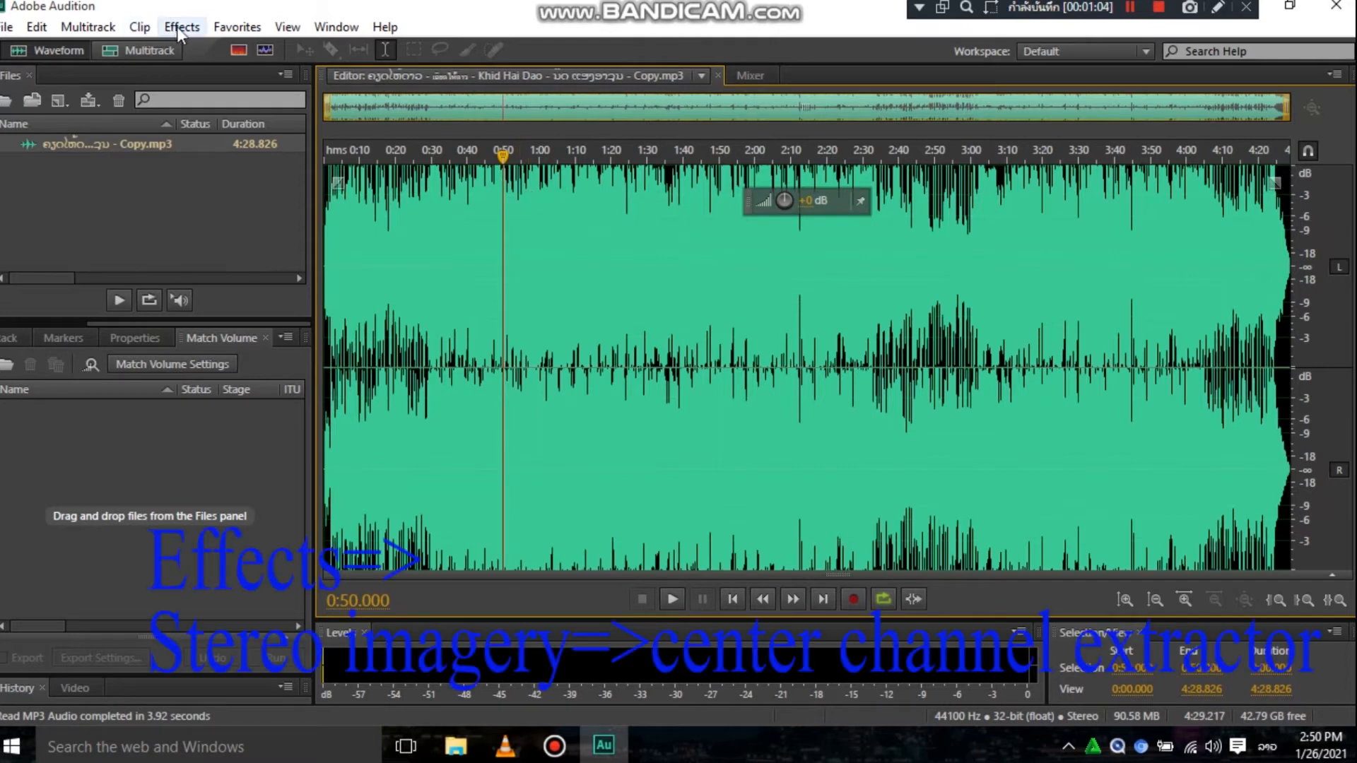
key(space)
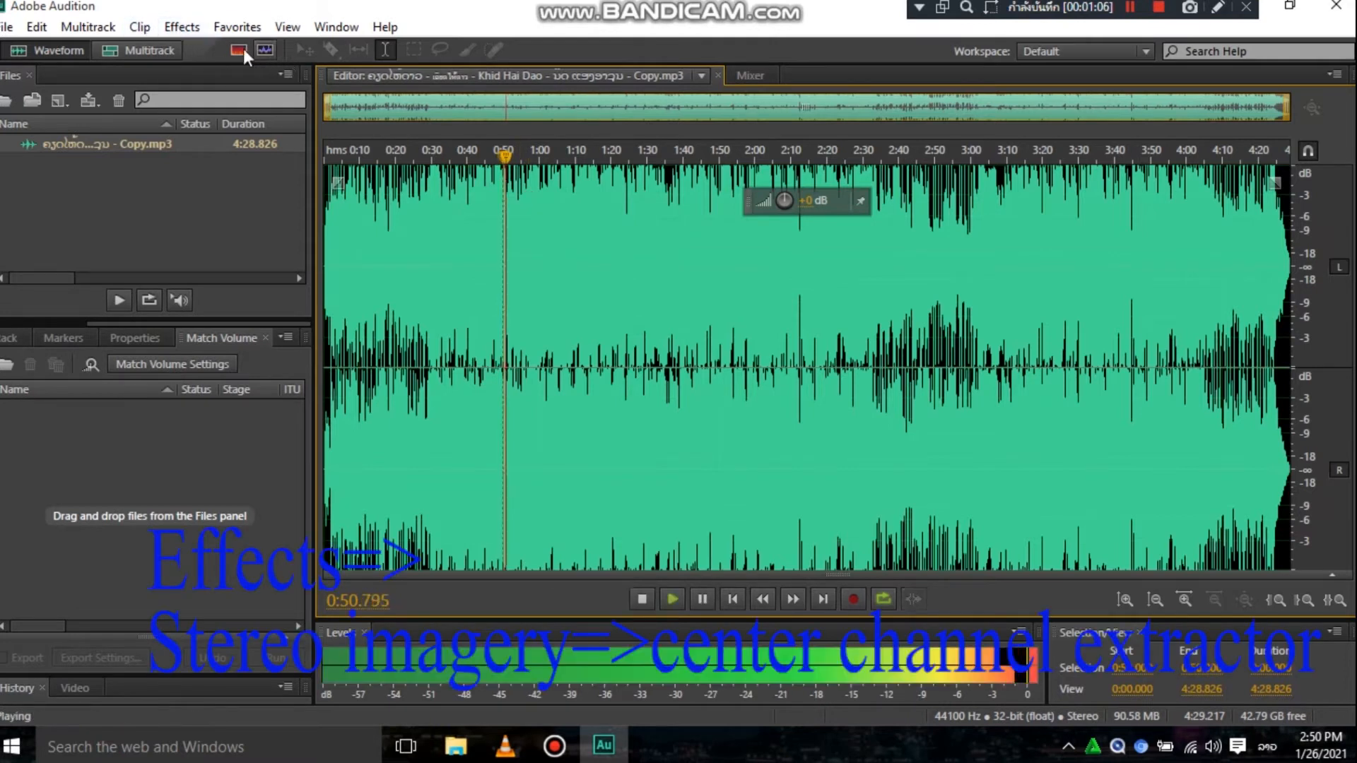
key(space)
- Open the Center Channel Extractor effect for the song and preview it briefly with its existing custom settings
click(191, 28)
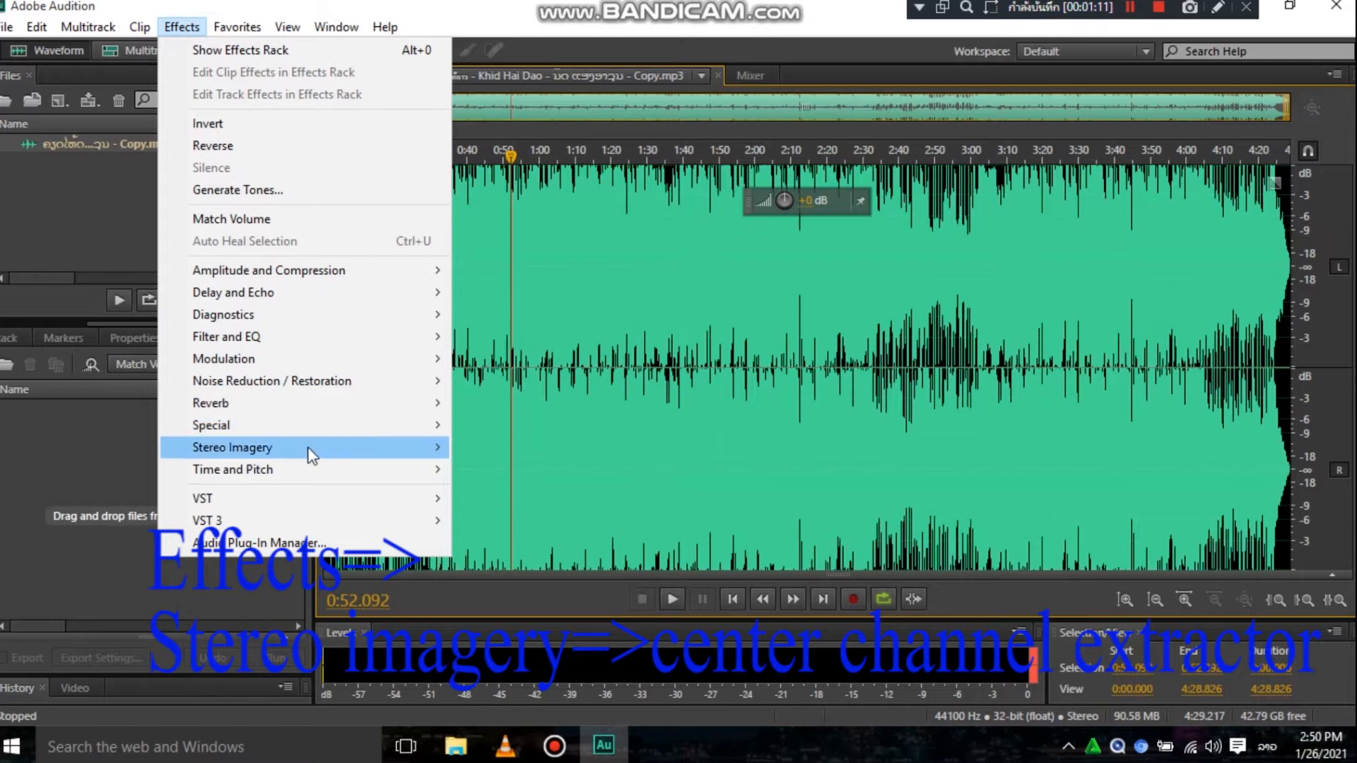
mouse_move(311, 449)
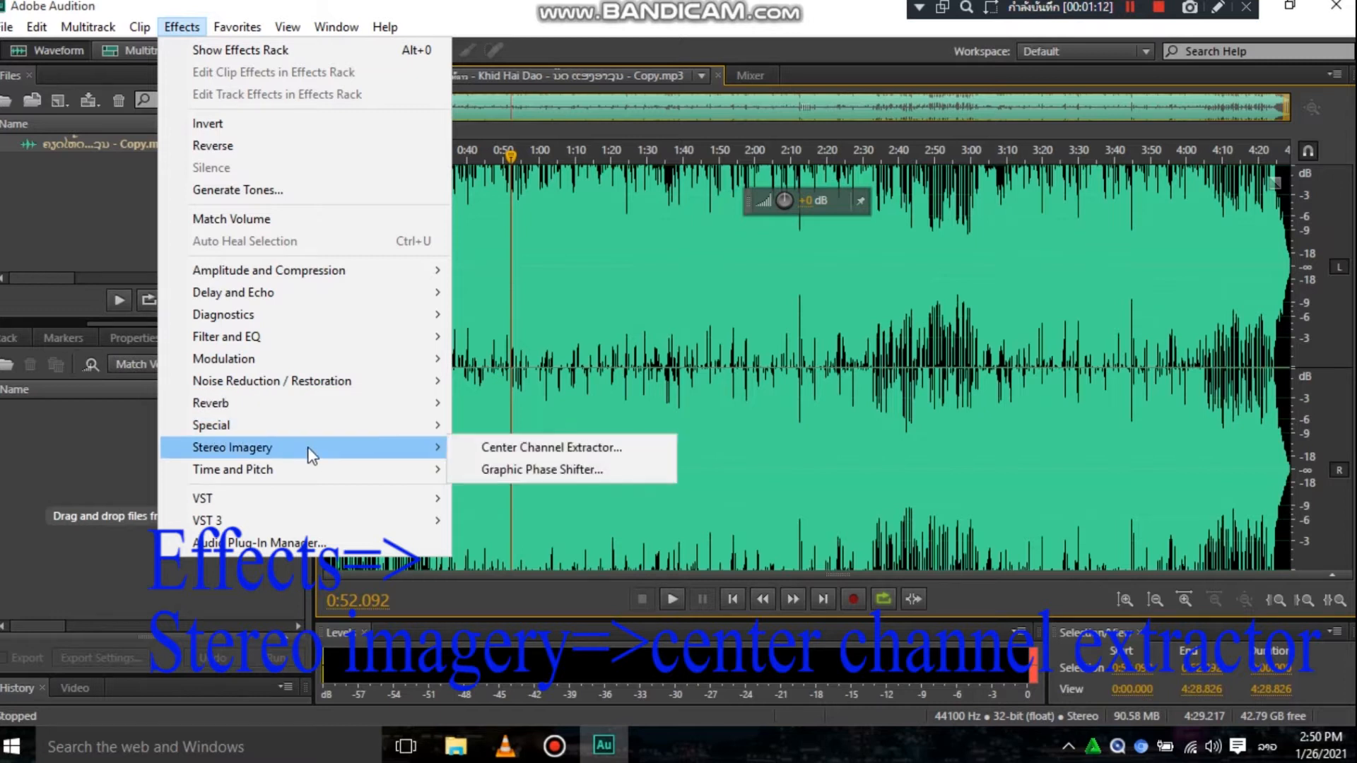
click(464, 446)
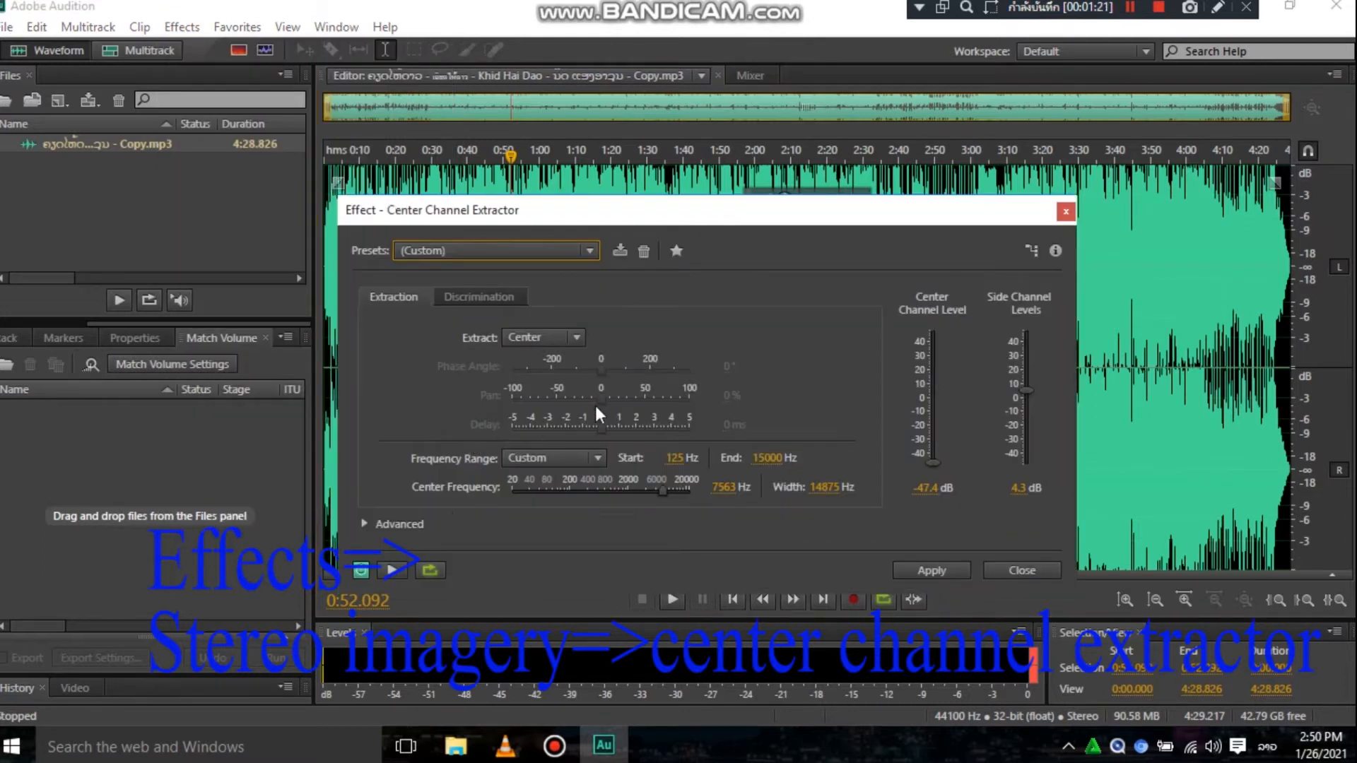
key(space)
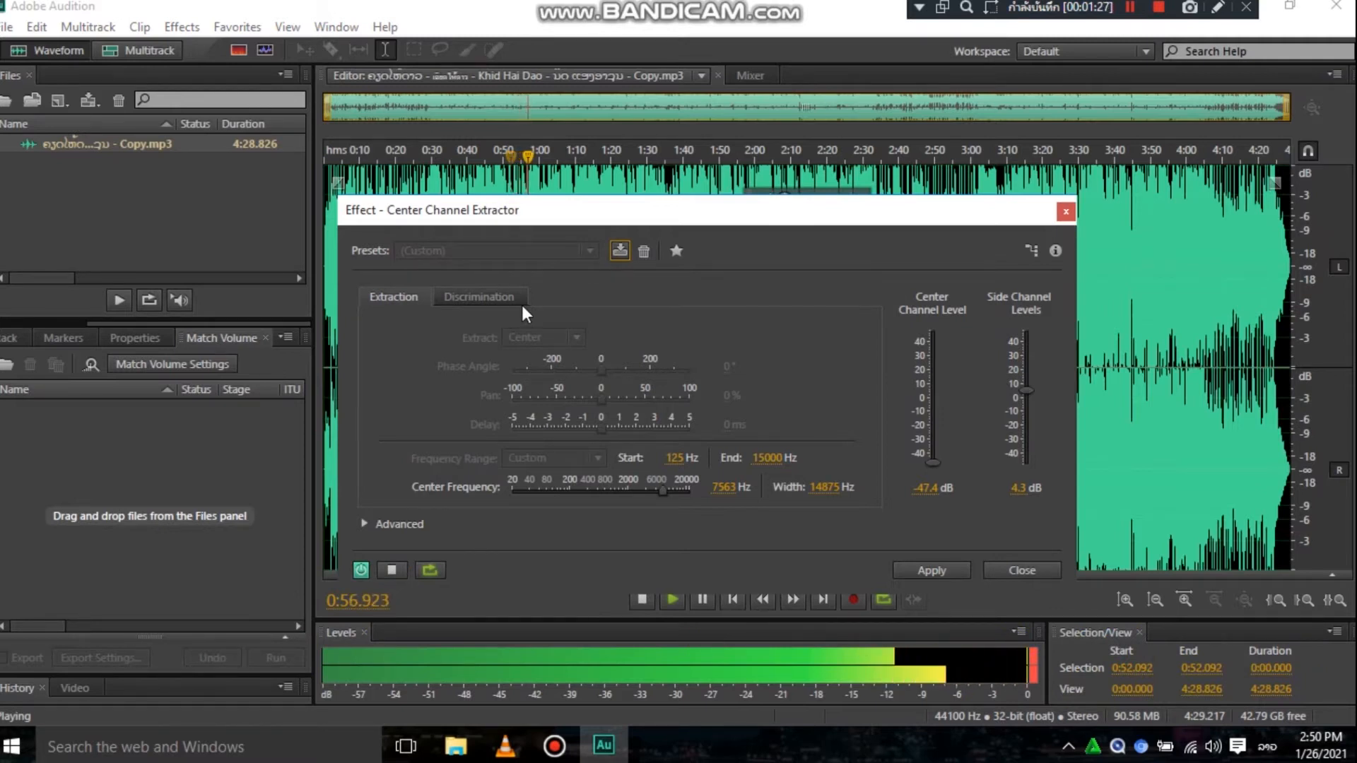
key(space)
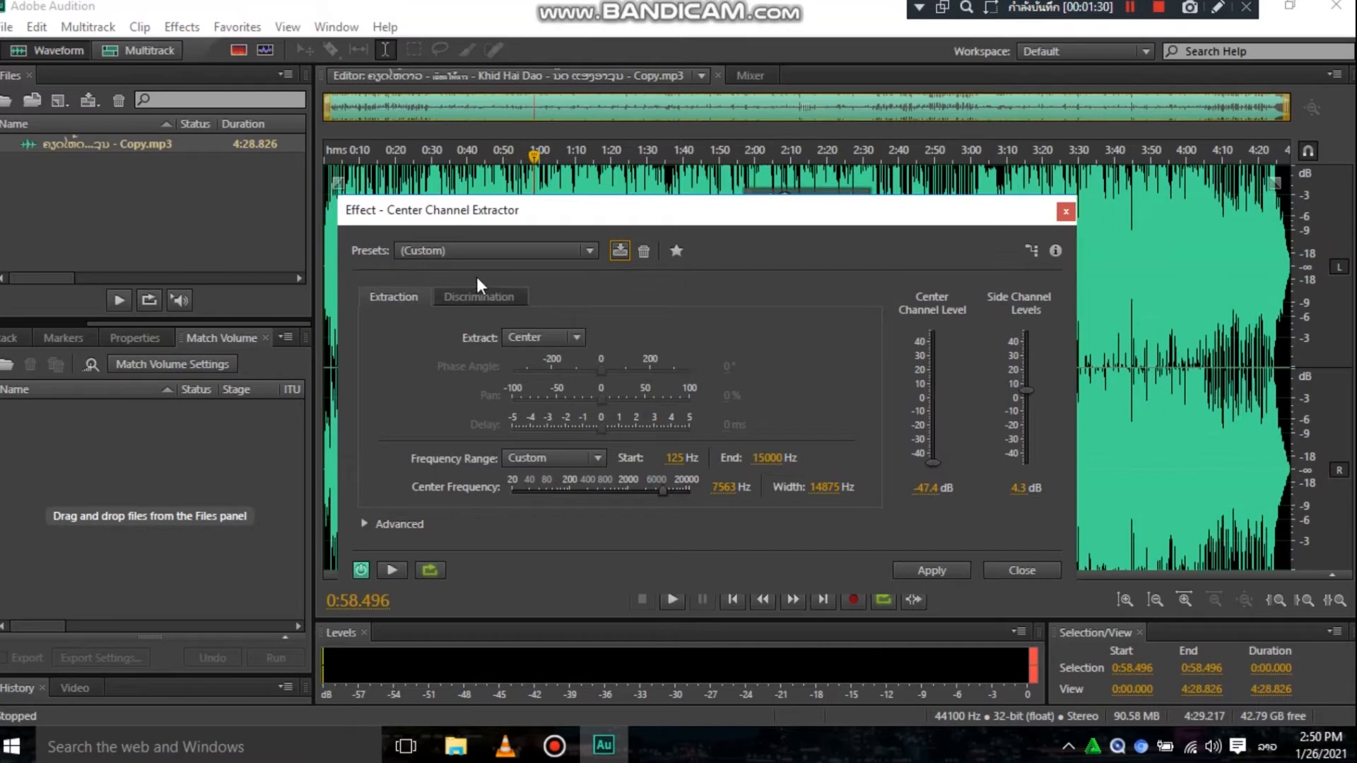
- Choose the Karaoke (Drop Vocals 20dB) preset and preview the song, comparing the sound with the effect off and on
click(444, 252)
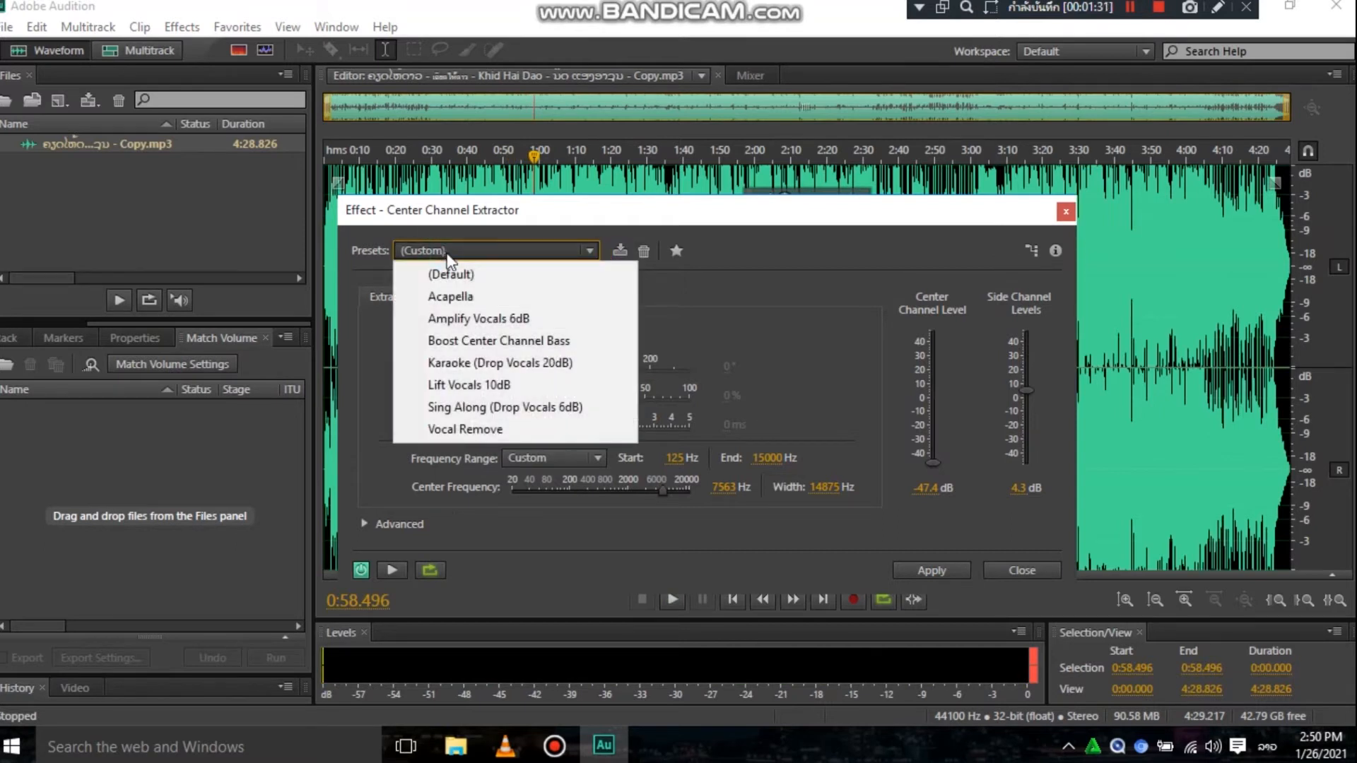
click(469, 366)
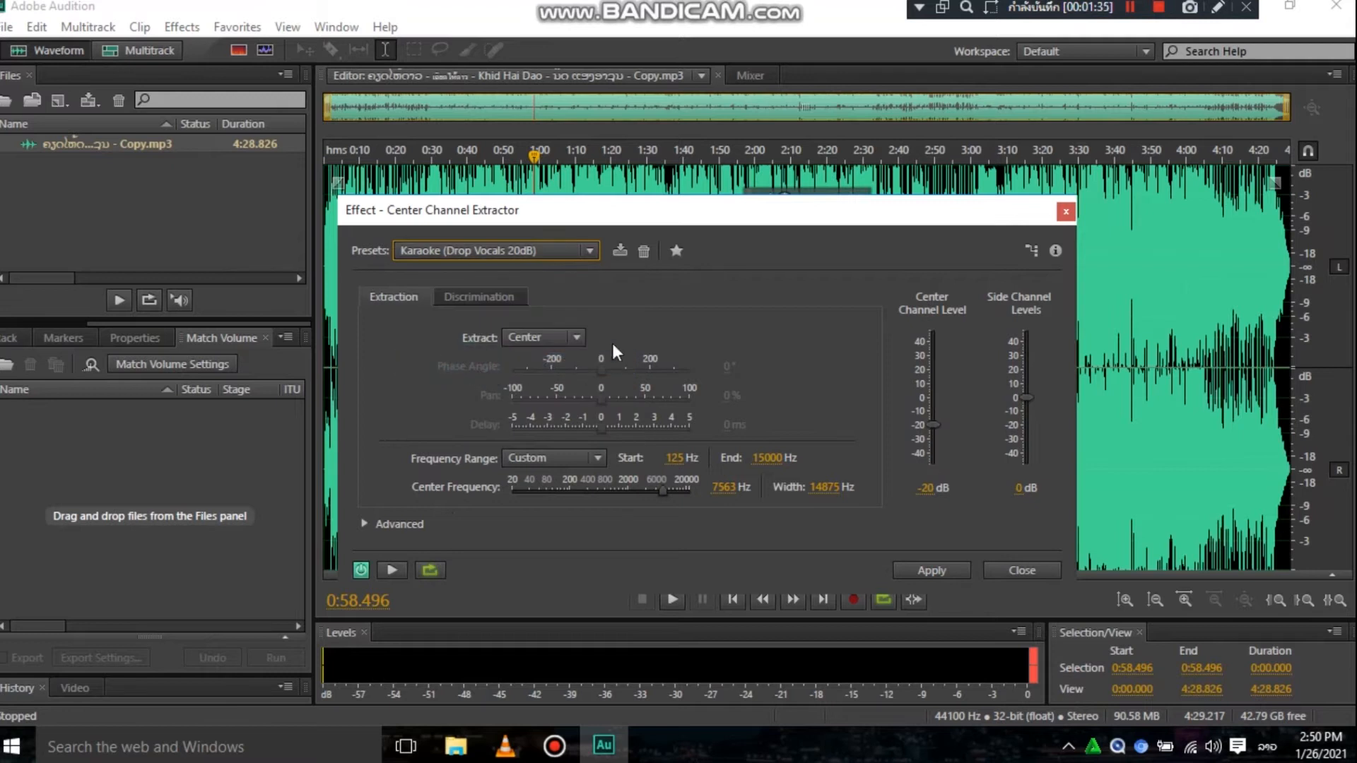
click(393, 568)
click(362, 571)
click(363, 572)
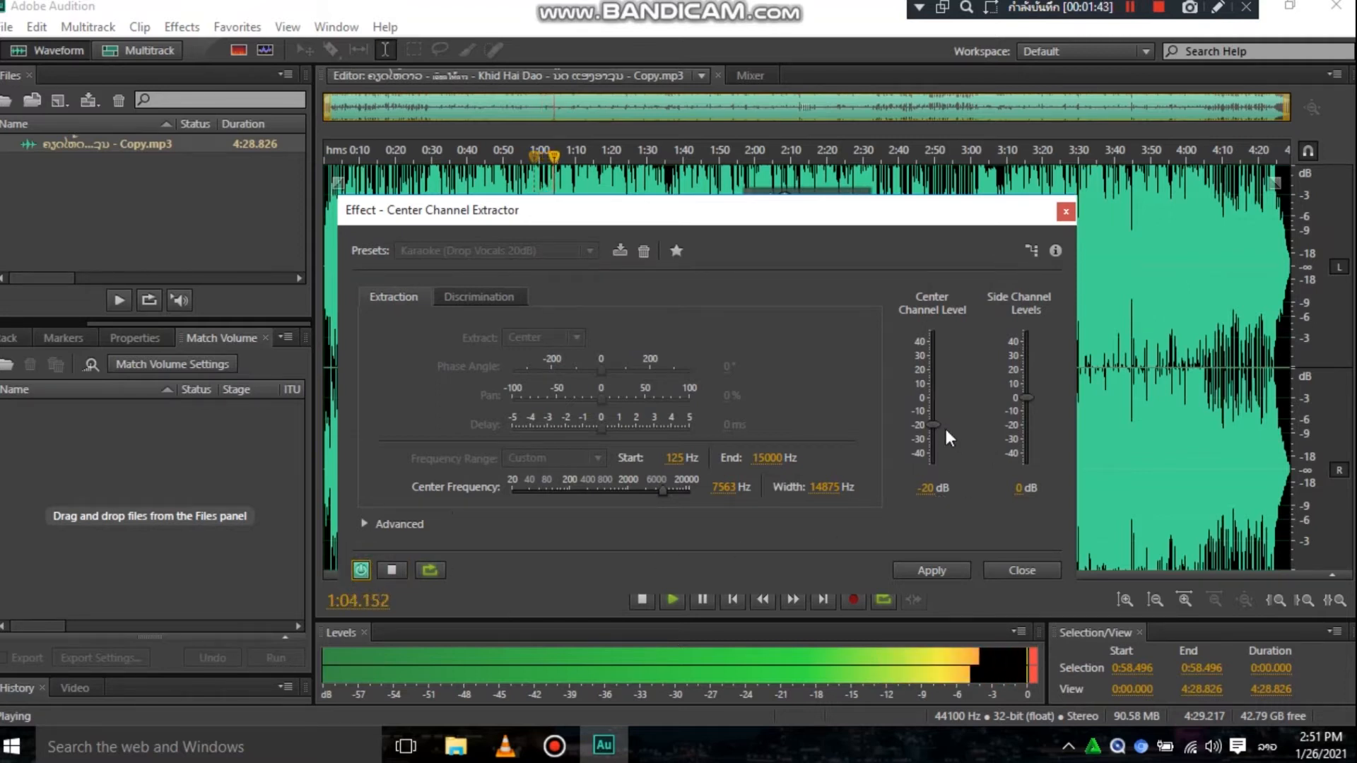
- Set Center Channel Level to -48 dB and Amplitude Discrimination to about 20.2 dB, comparing playback with the effect off and on
drag(933, 424, 930, 469)
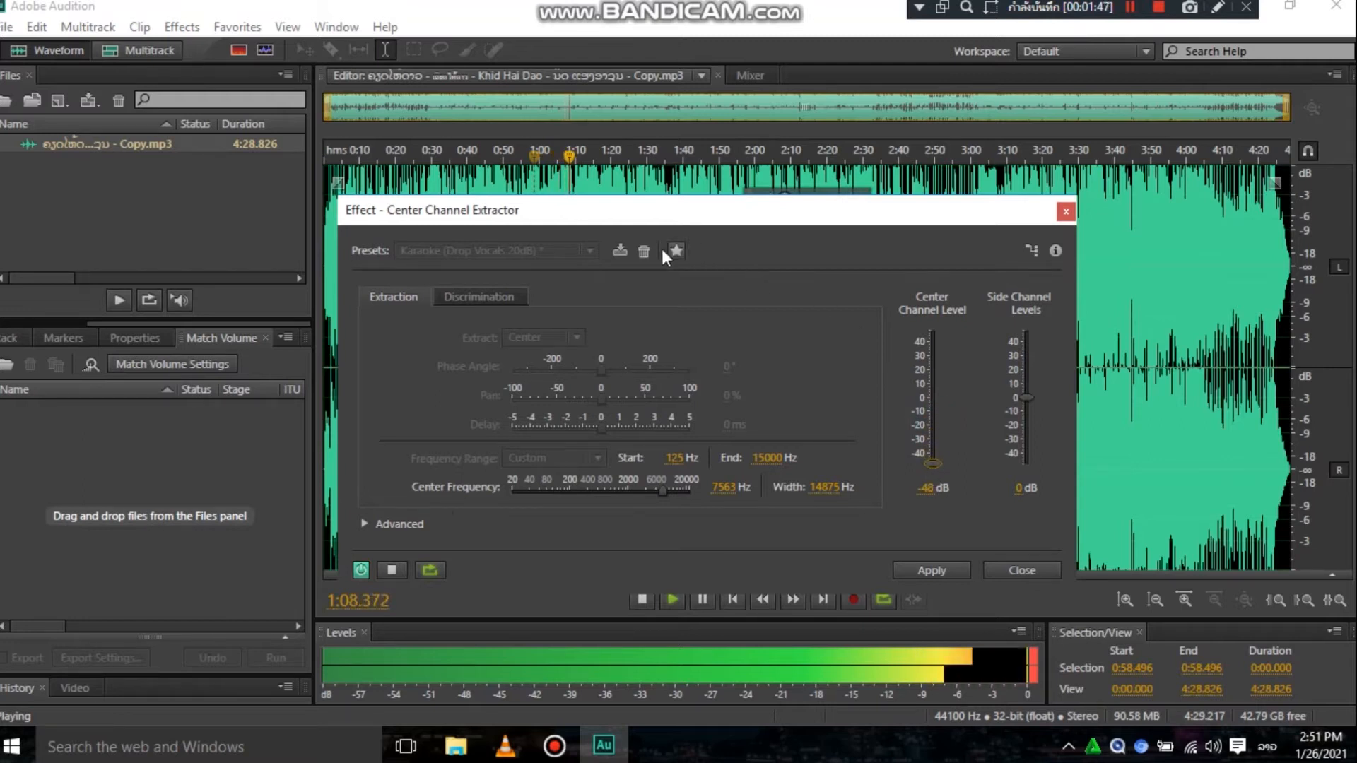
click(460, 296)
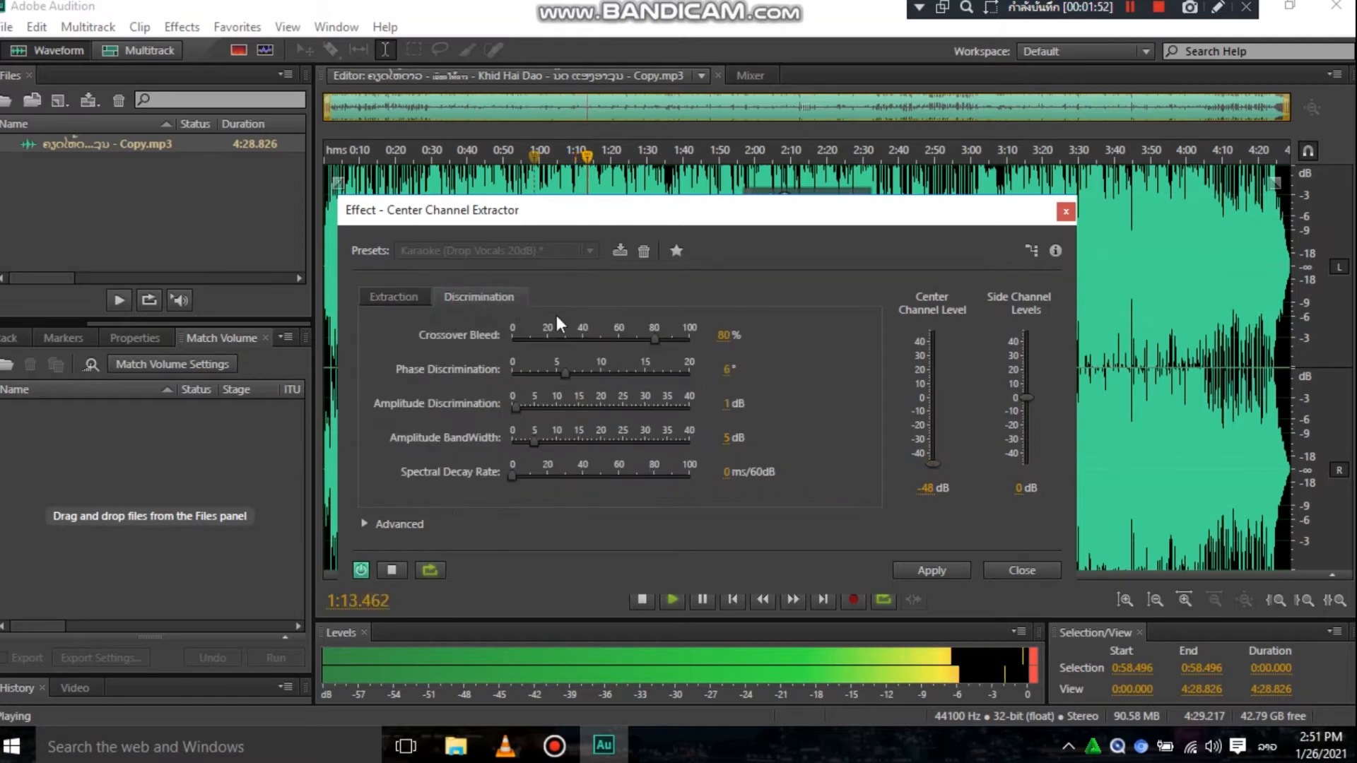
drag(521, 406, 607, 411)
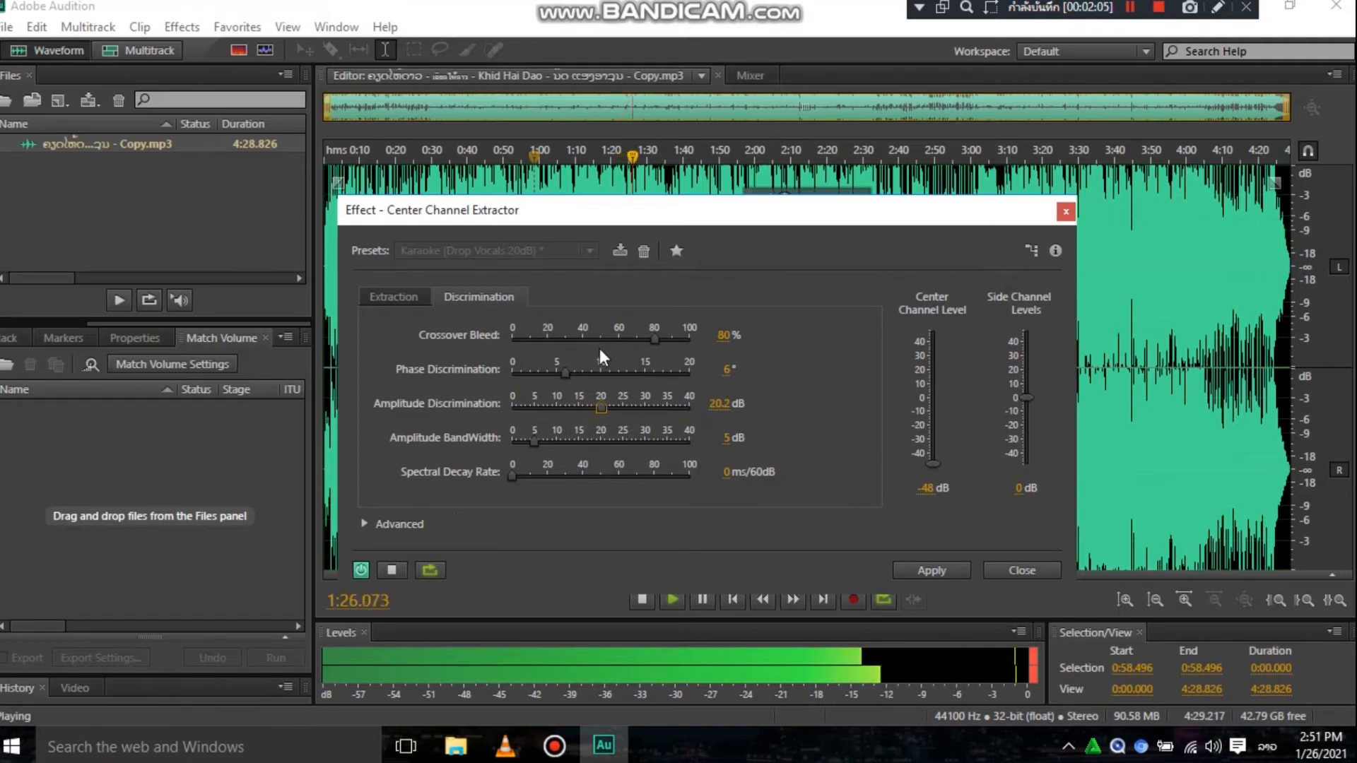
click(361, 570)
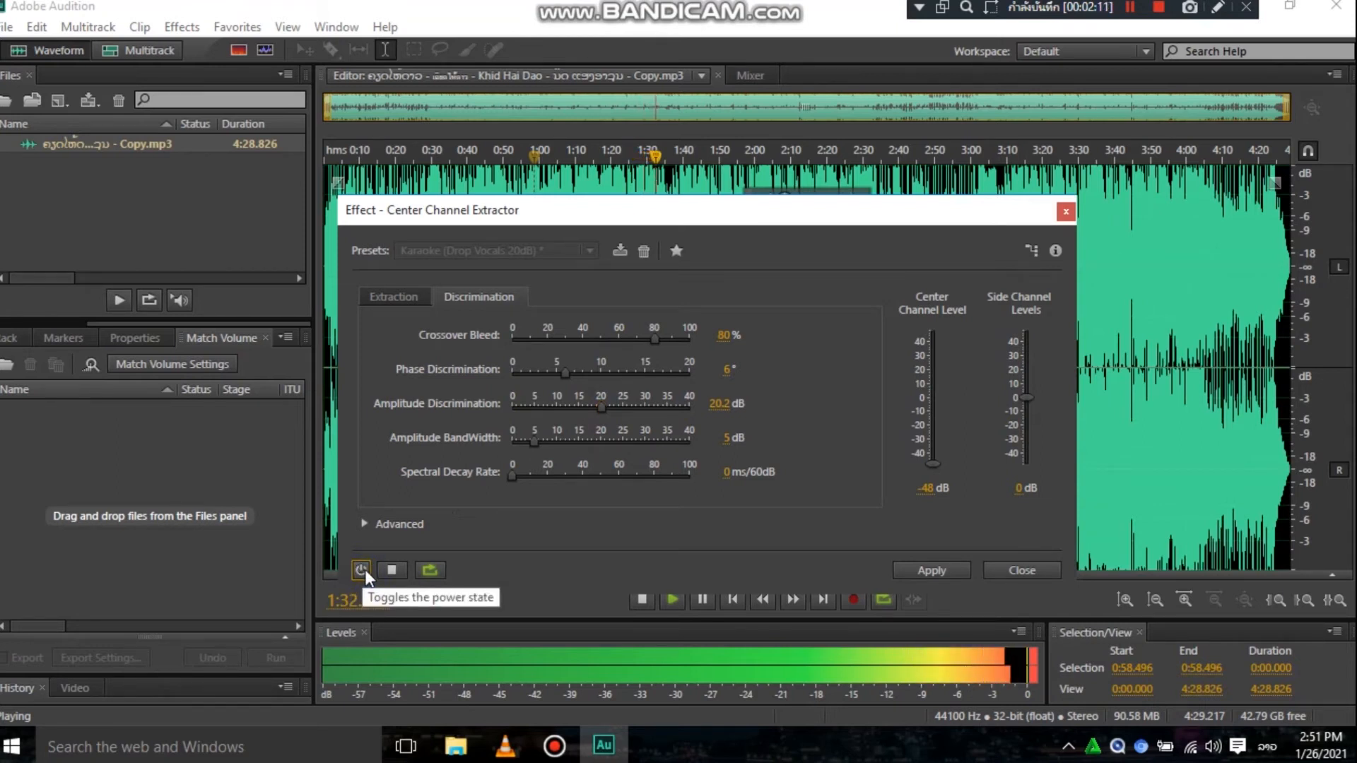
click(366, 568)
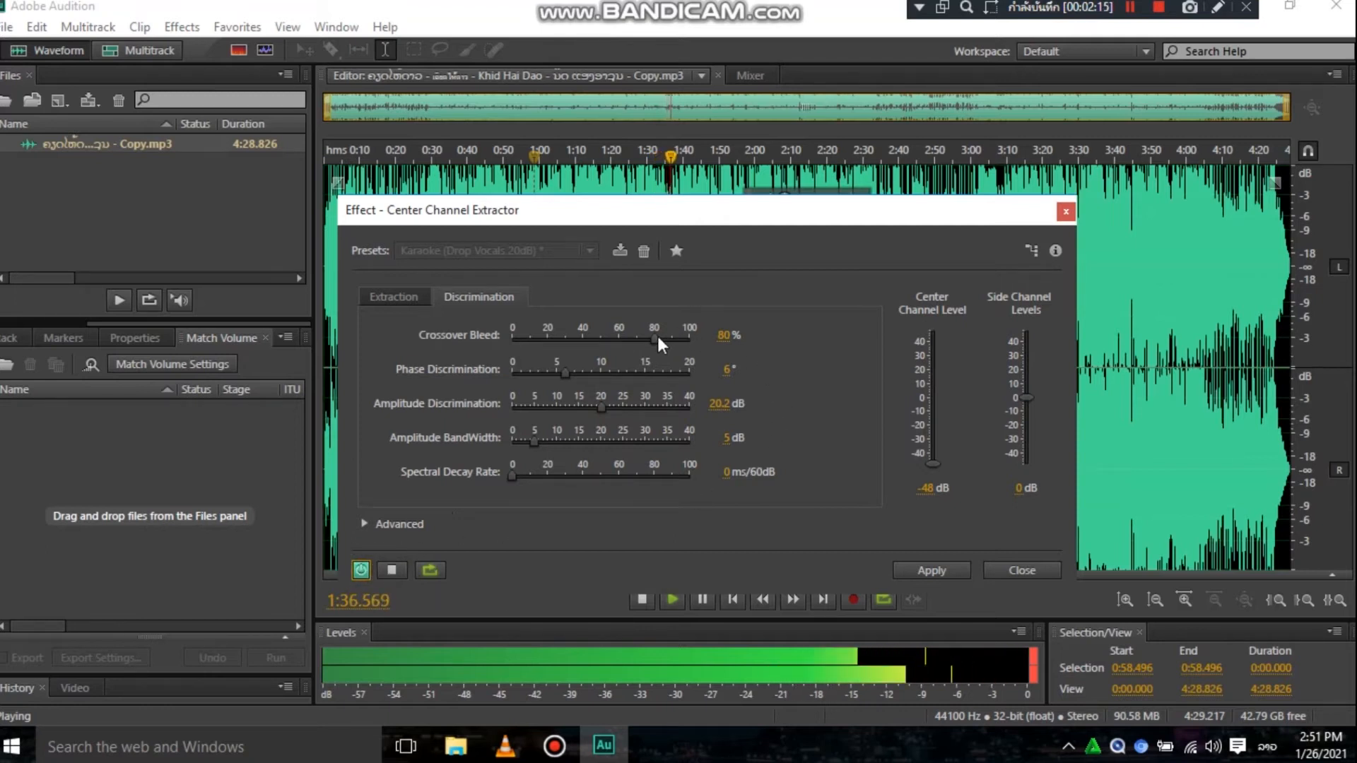
- Set Crossover Bleed to about 90.2 % and apply the Center Channel Extractor to the song after comparing it with the bypassed sound
drag(656, 333, 673, 338)
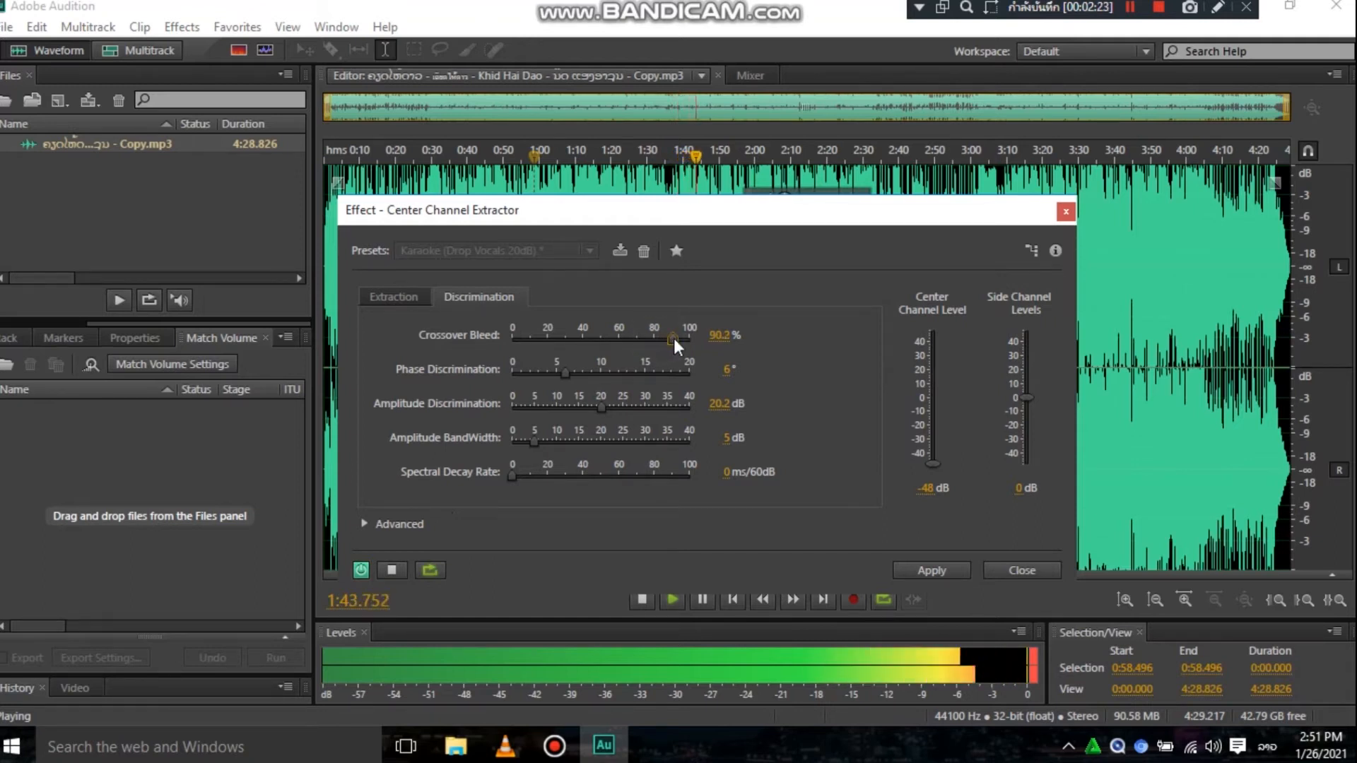
click(361, 570)
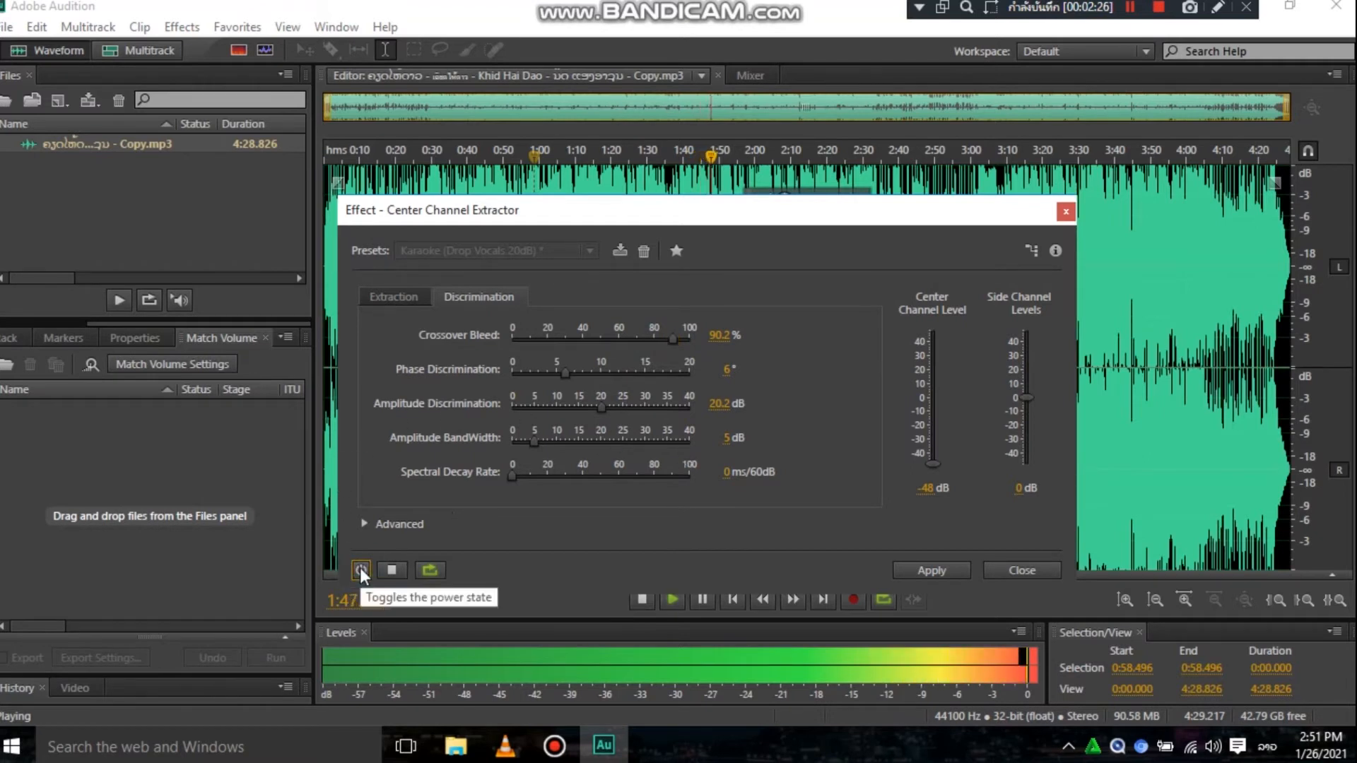
click(362, 571)
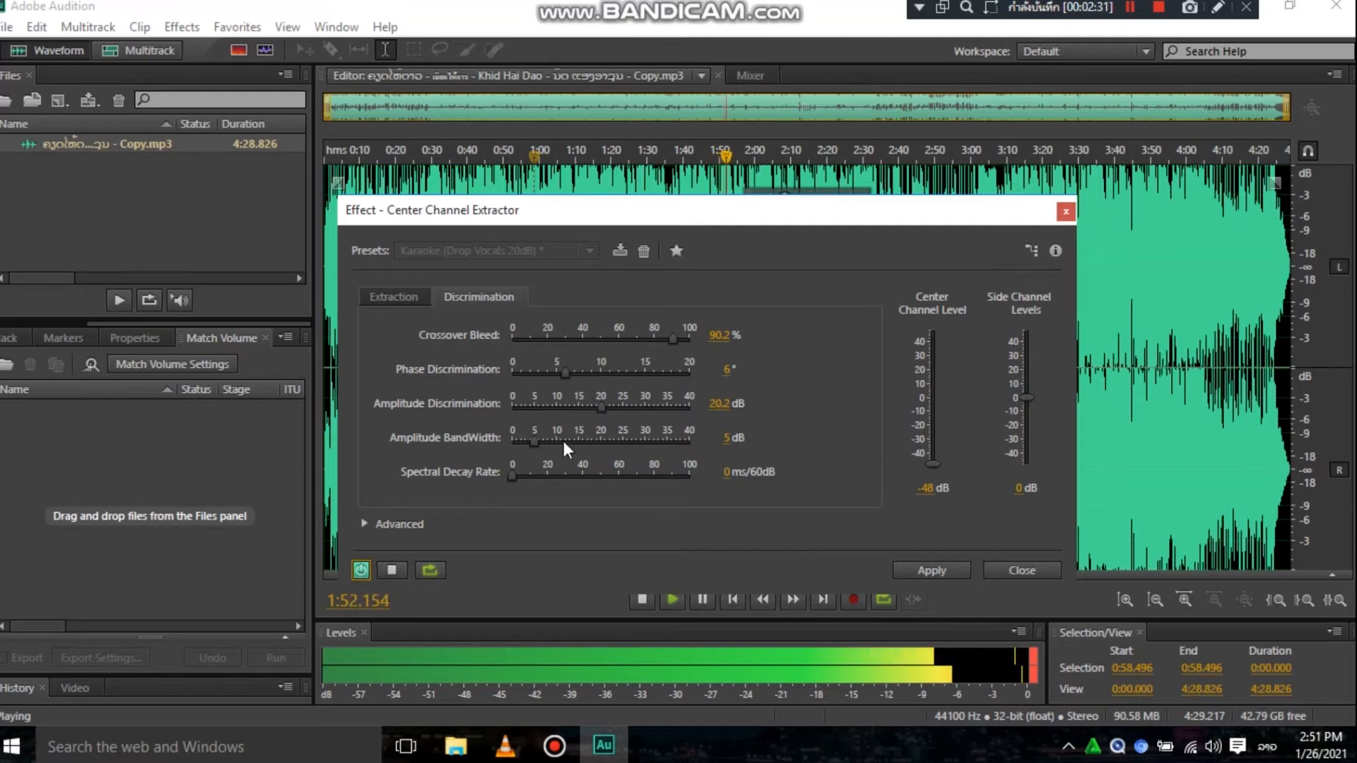
click(393, 297)
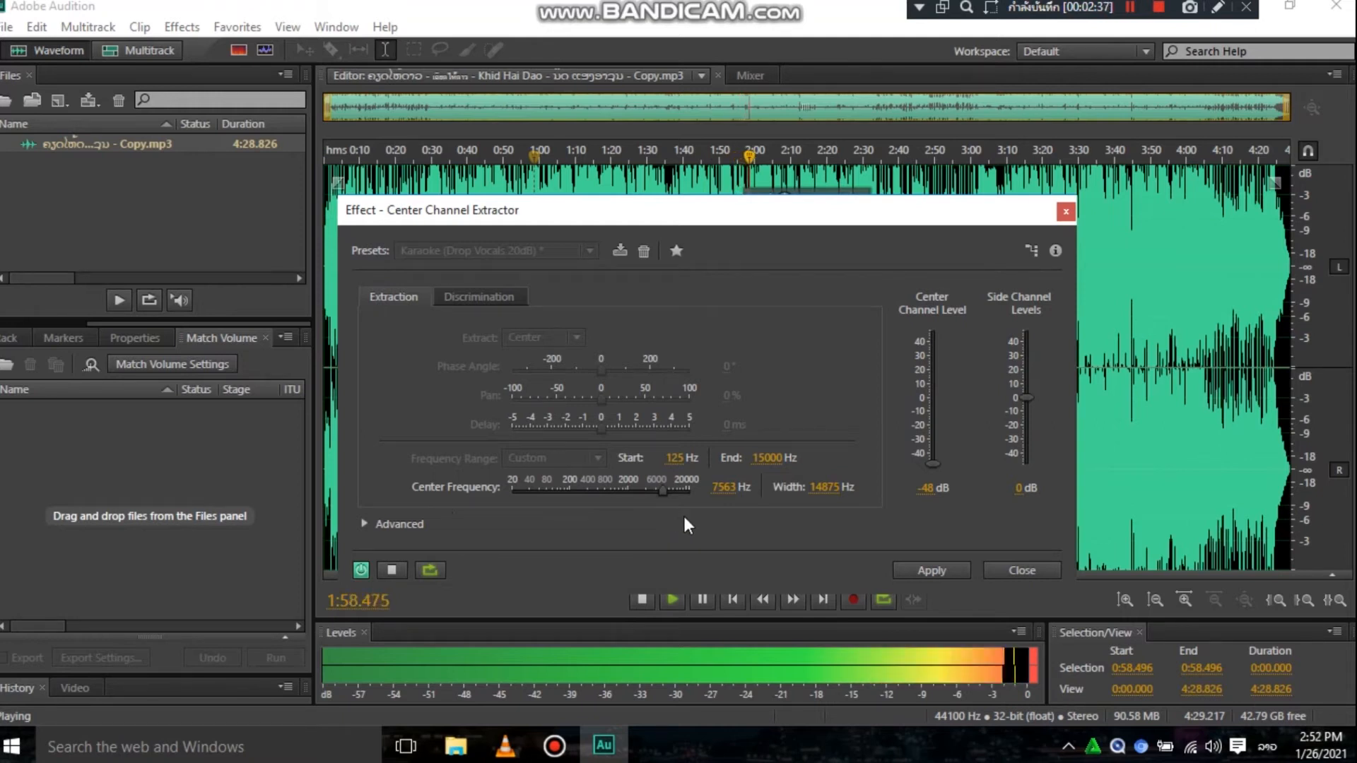
click(937, 569)
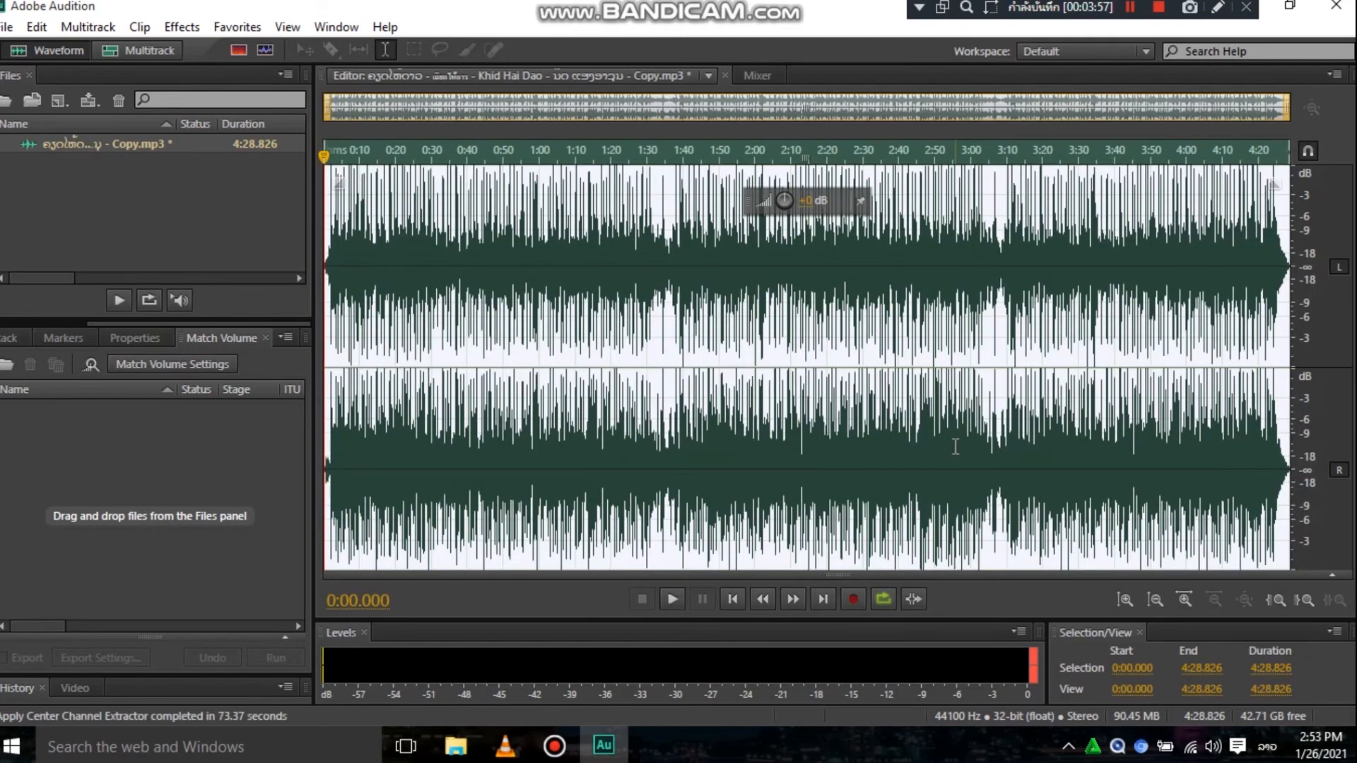
- Listen to the processed song from about 1:13 and again from about 1:50, then pause playback
click(586, 247)
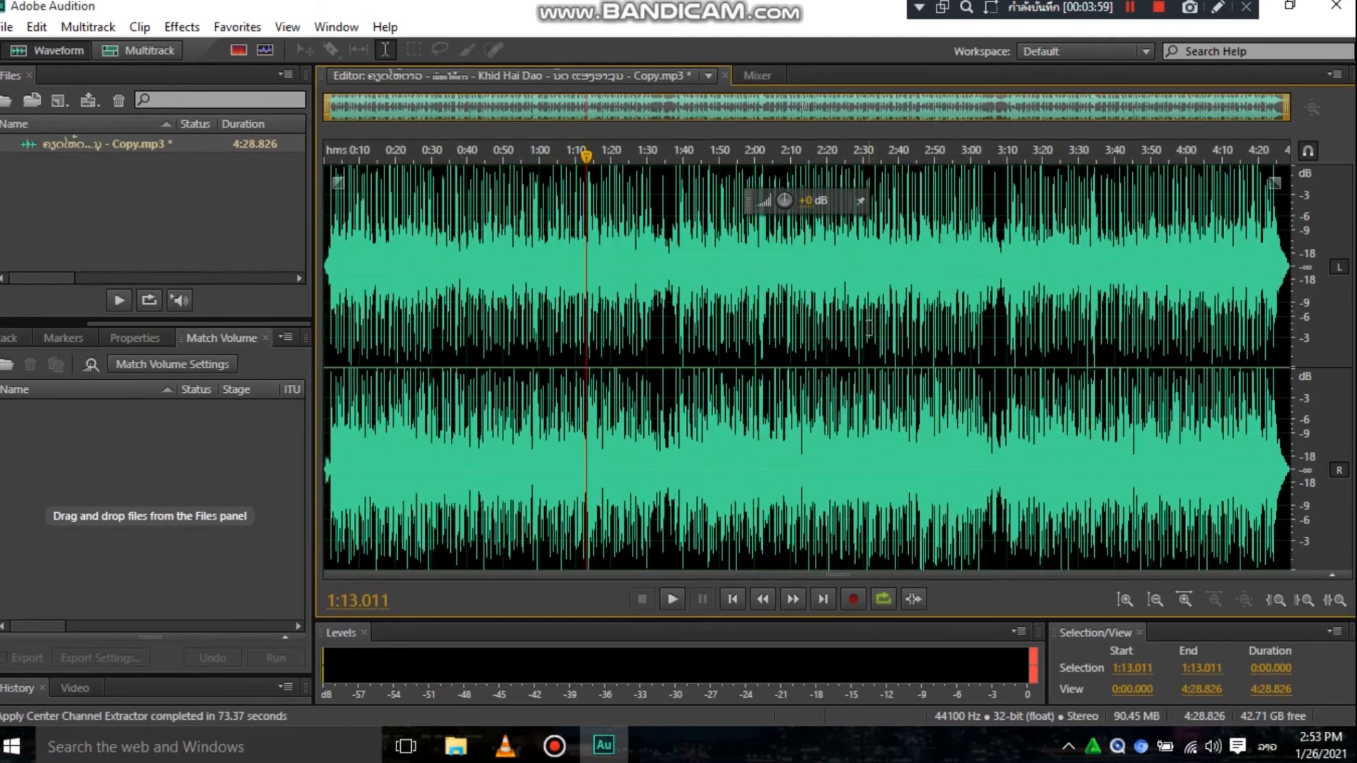
click(671, 599)
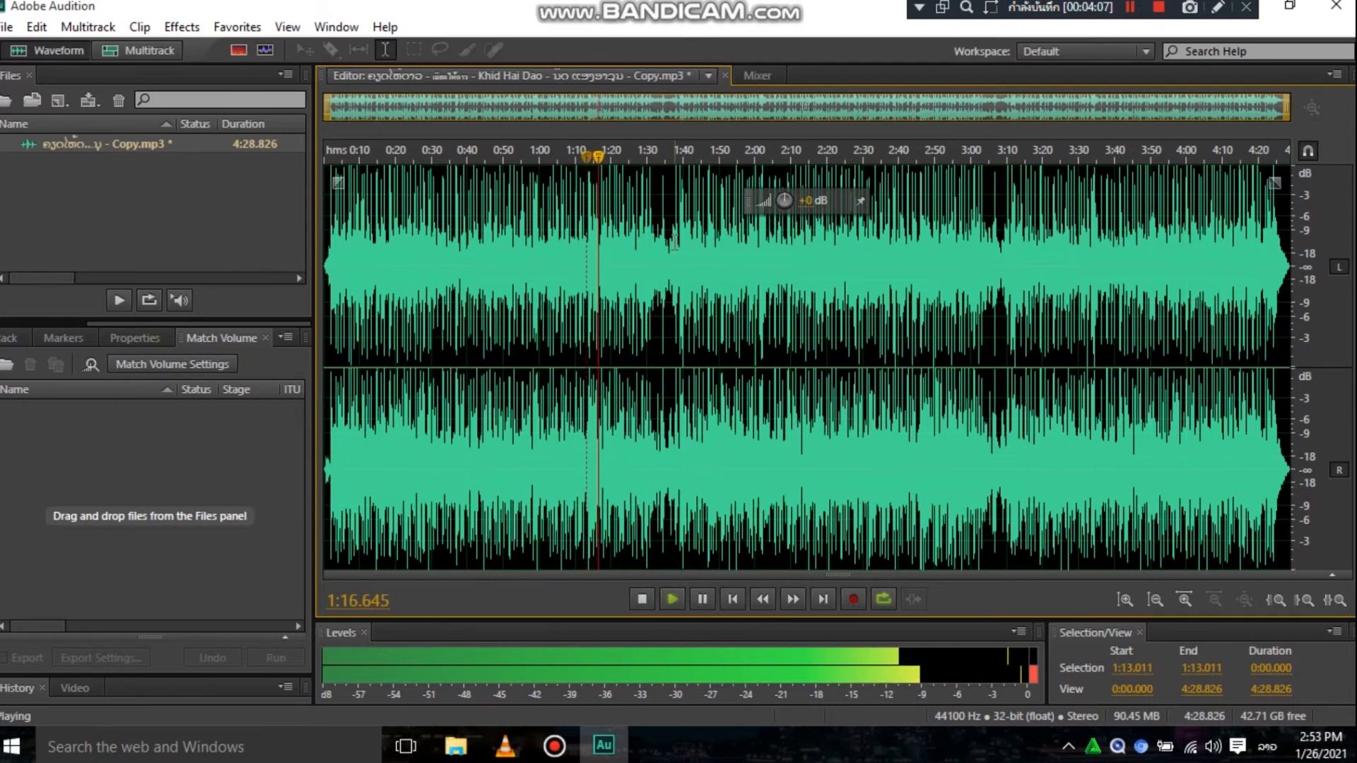
drag(599, 153, 721, 151)
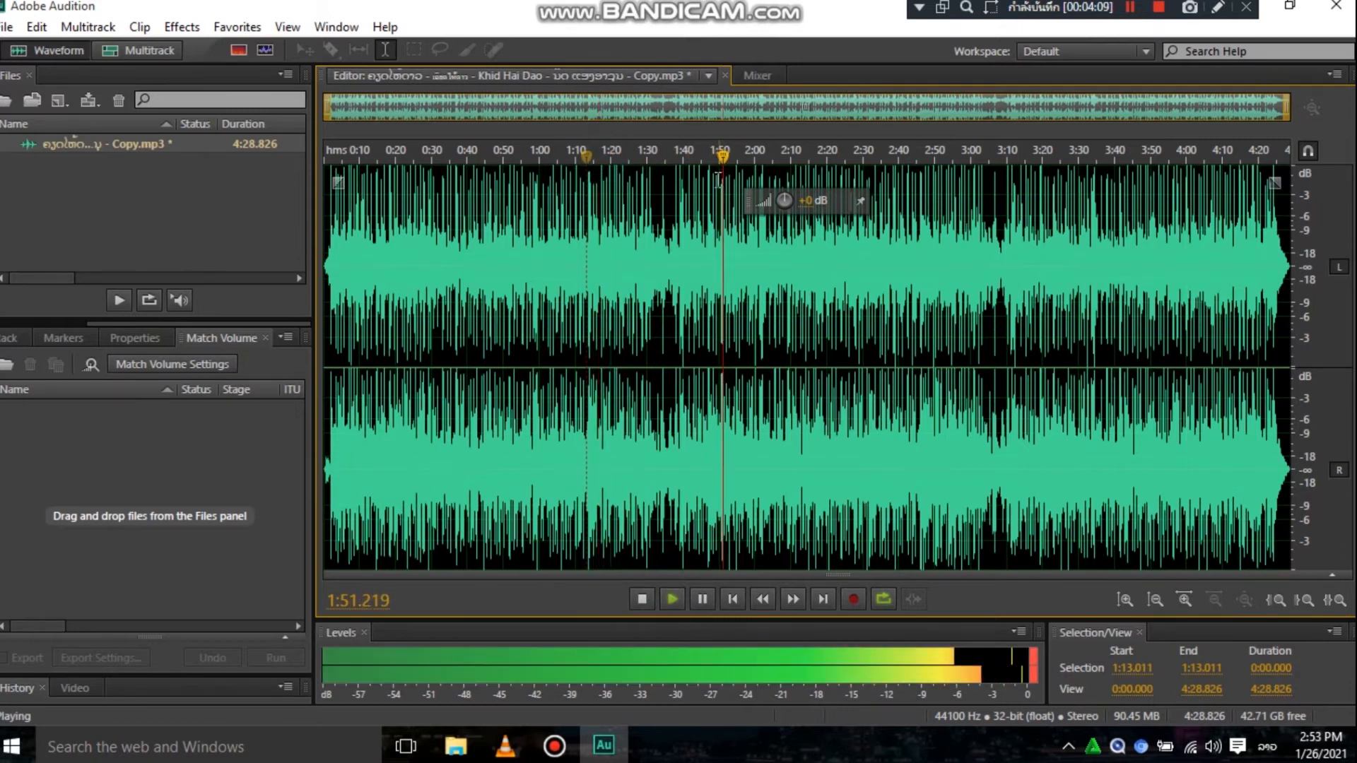
click(704, 589)
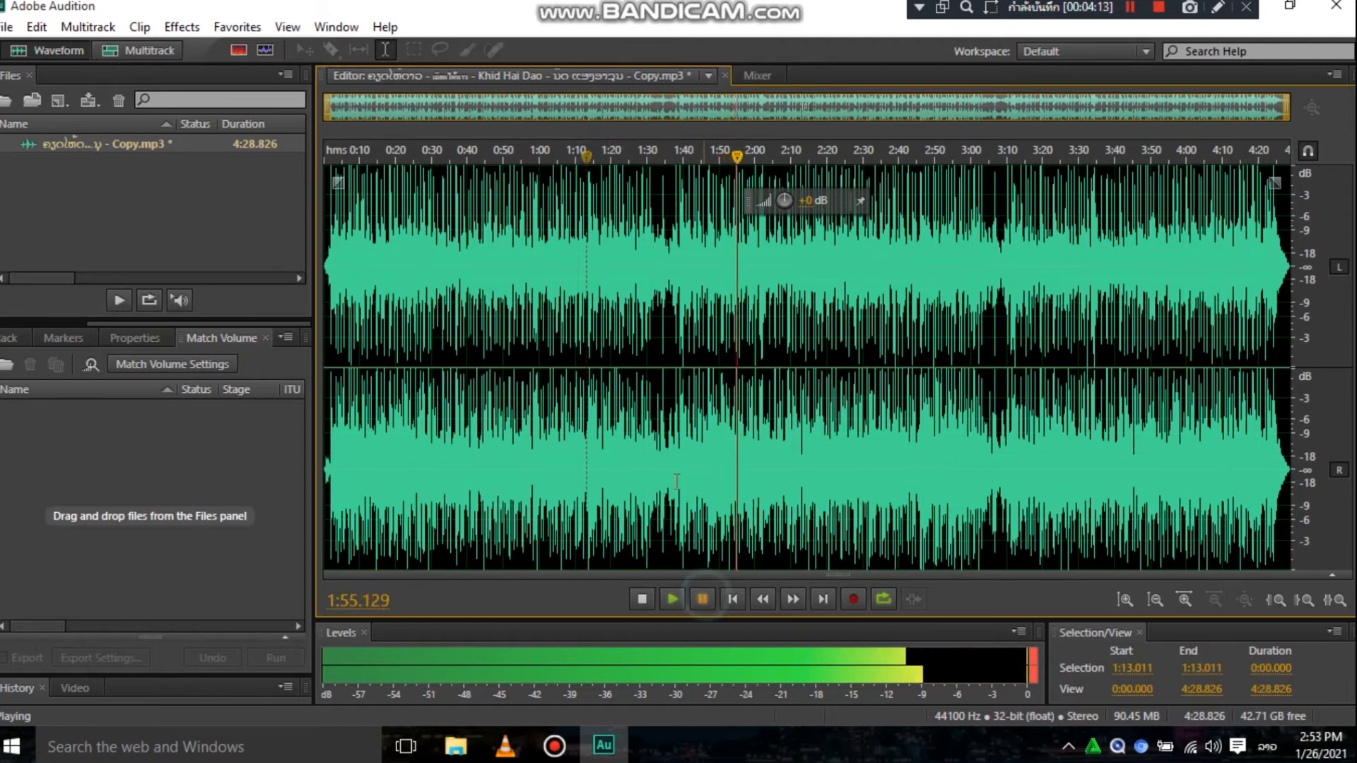
- Start saving the processed song as a separate file in the MP3 Audio (*.mp3) format
click(7, 28)
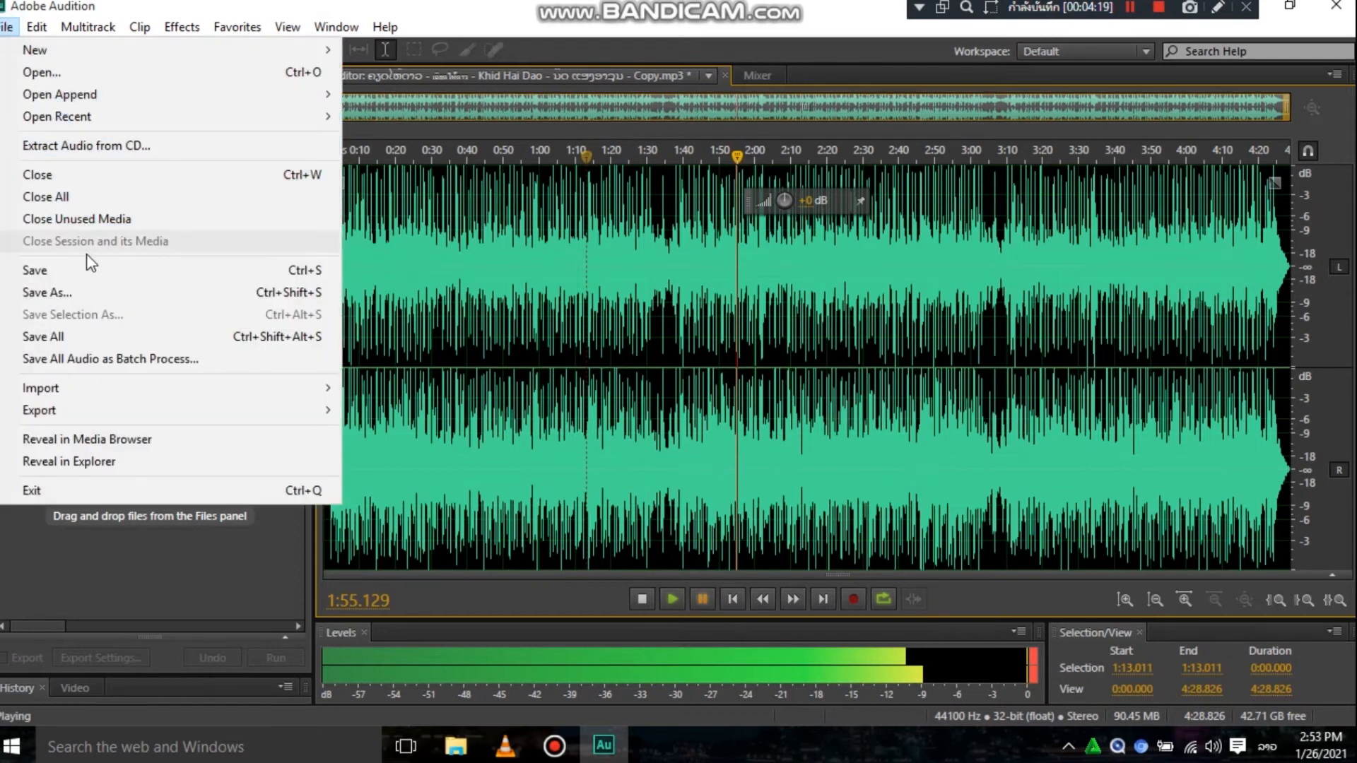
click(86, 291)
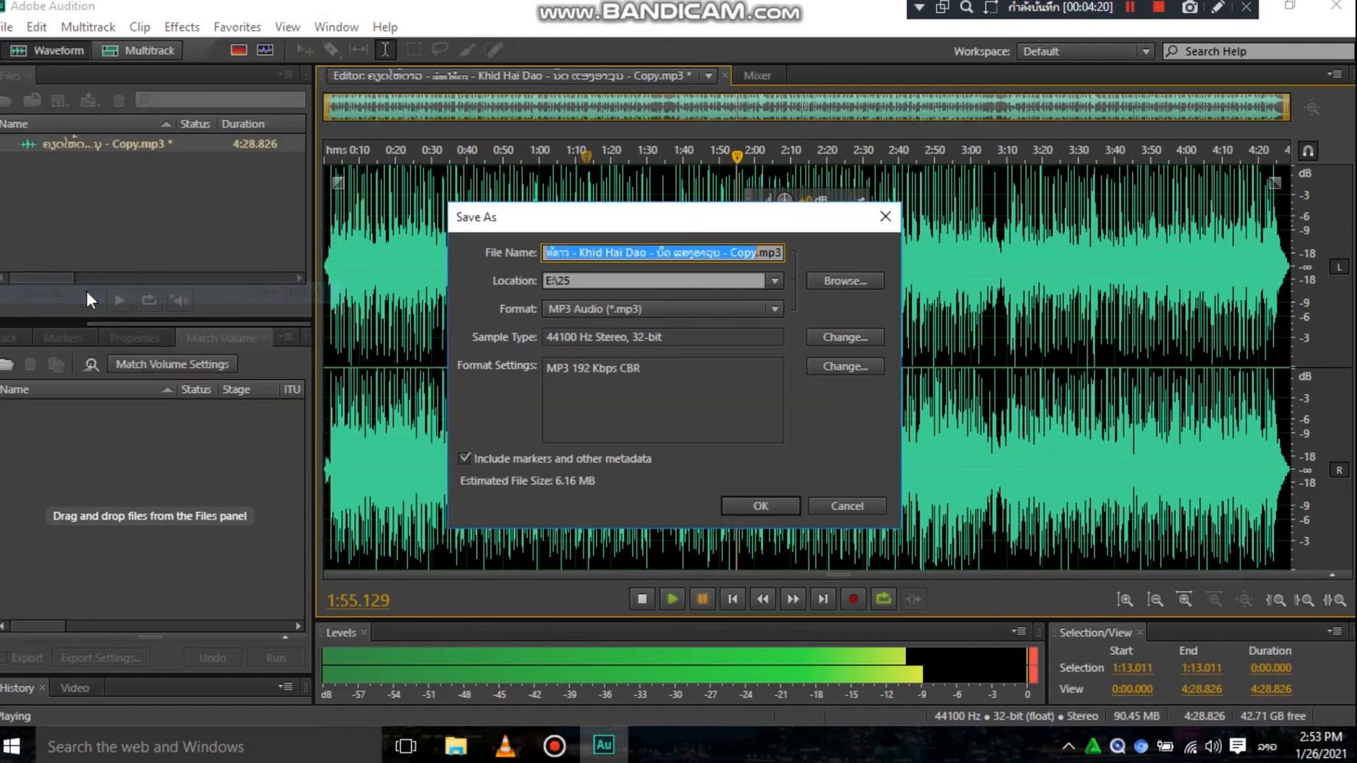
click(732, 312)
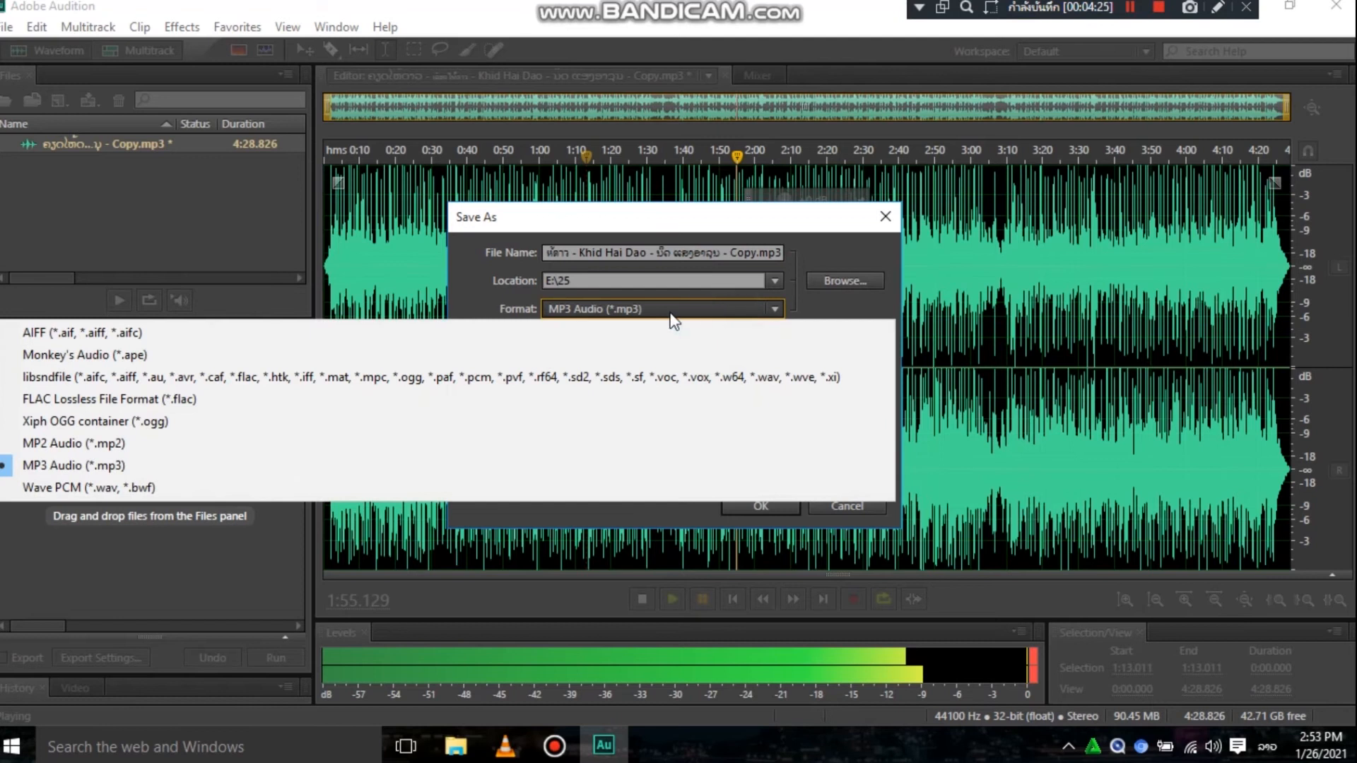
click(125, 467)
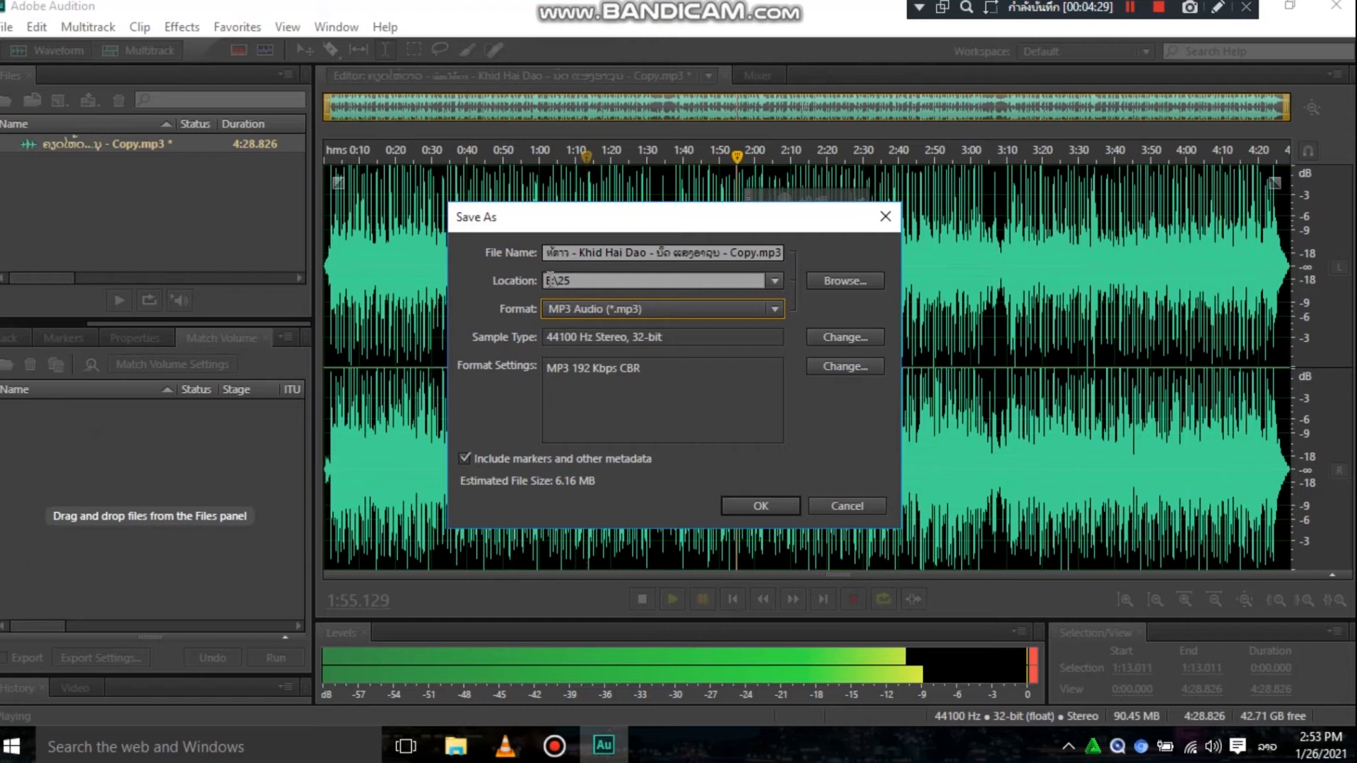
- Name the new file test, choose the Music folder as its location and save the MP3
click(850, 278)
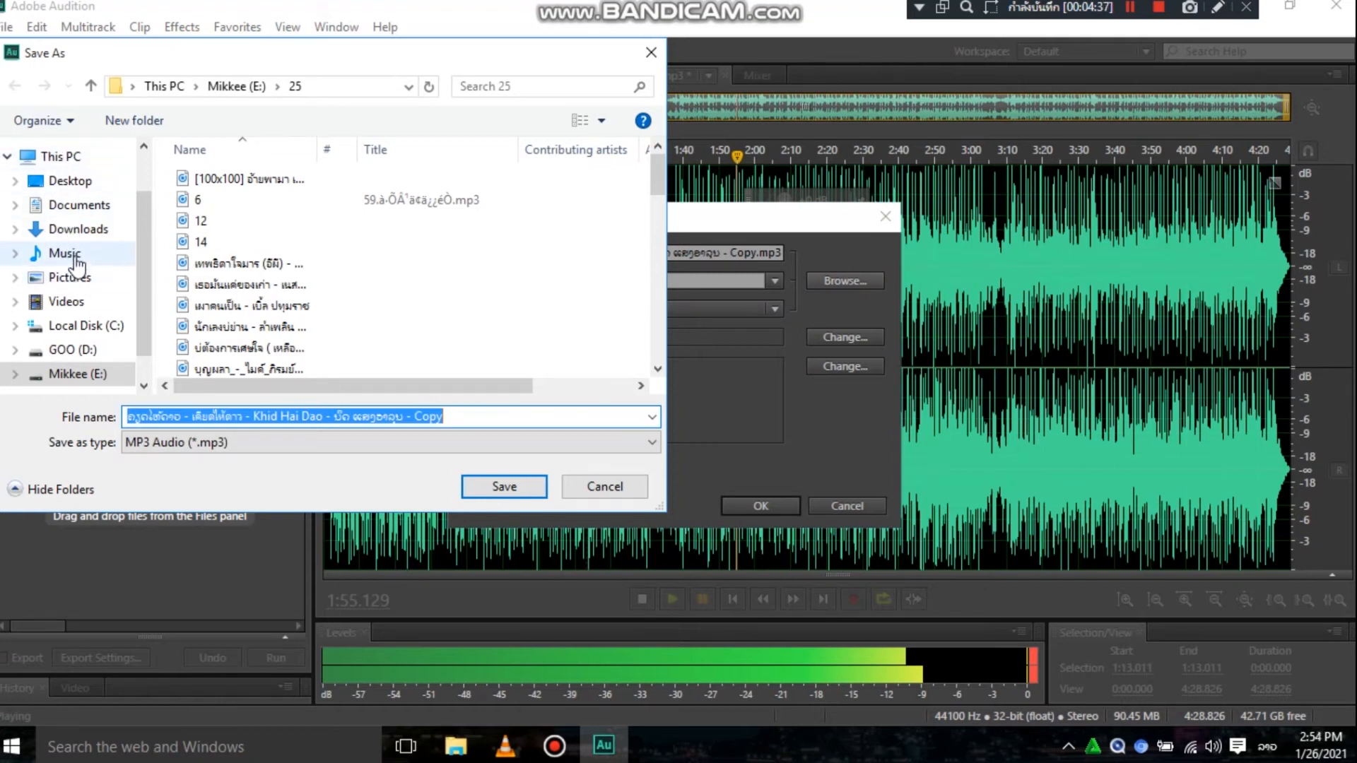
click(465, 417)
drag(467, 416, 2, 396)
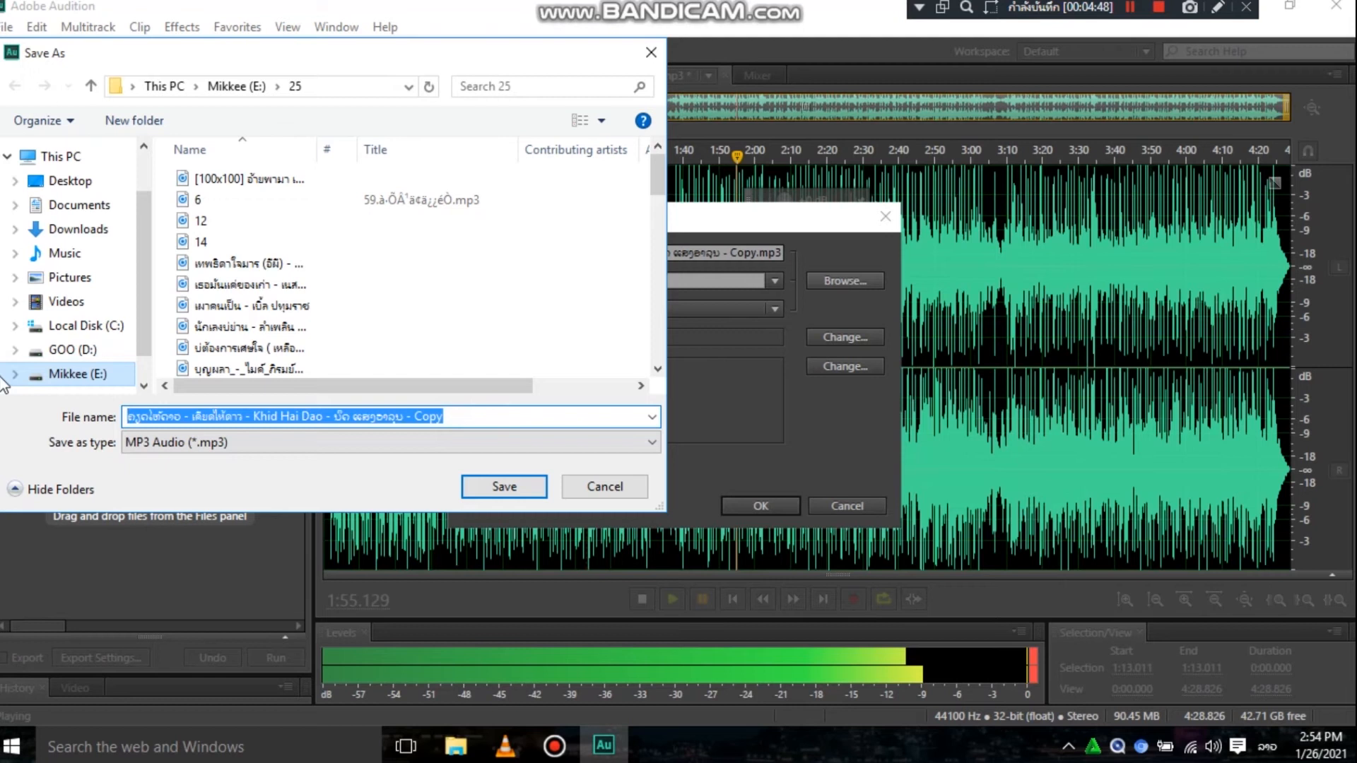
text(ະ)
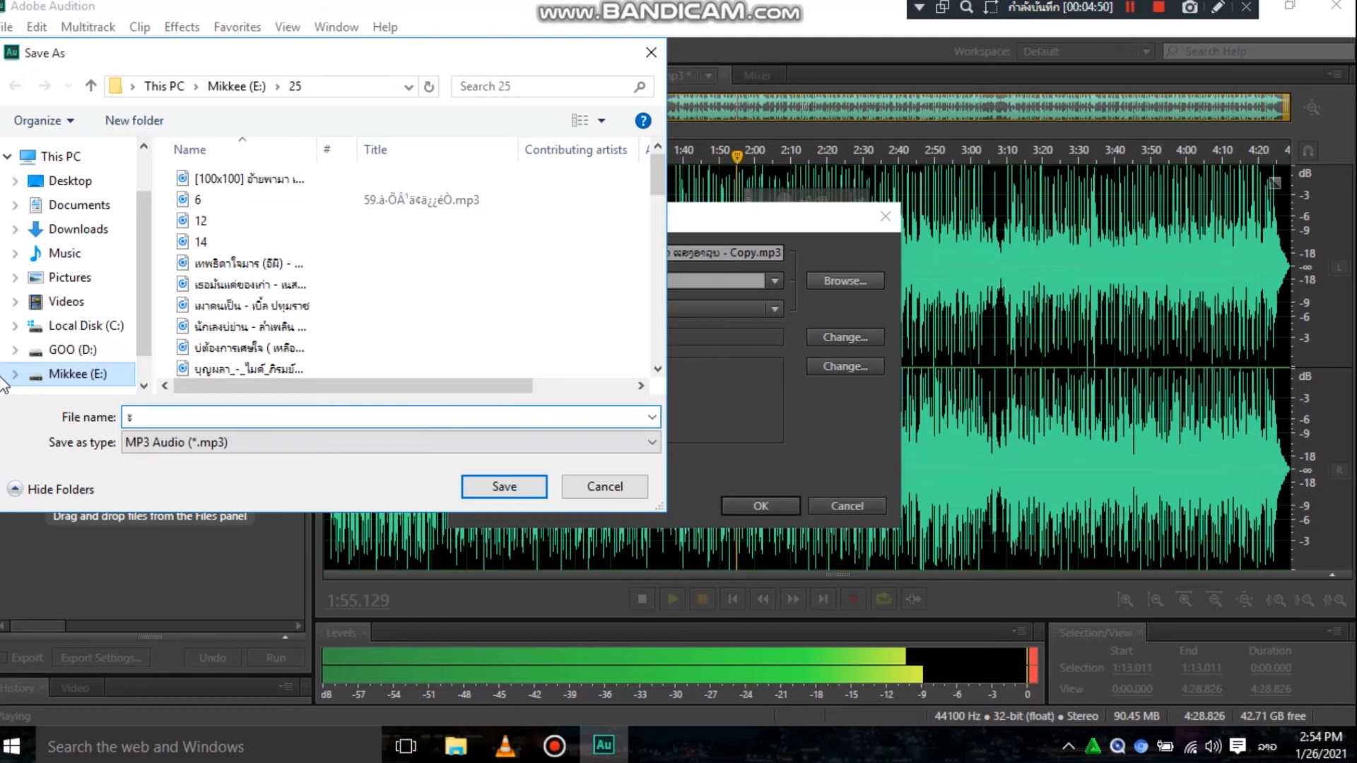
key(super+space)
key(super+space)
click(77, 254)
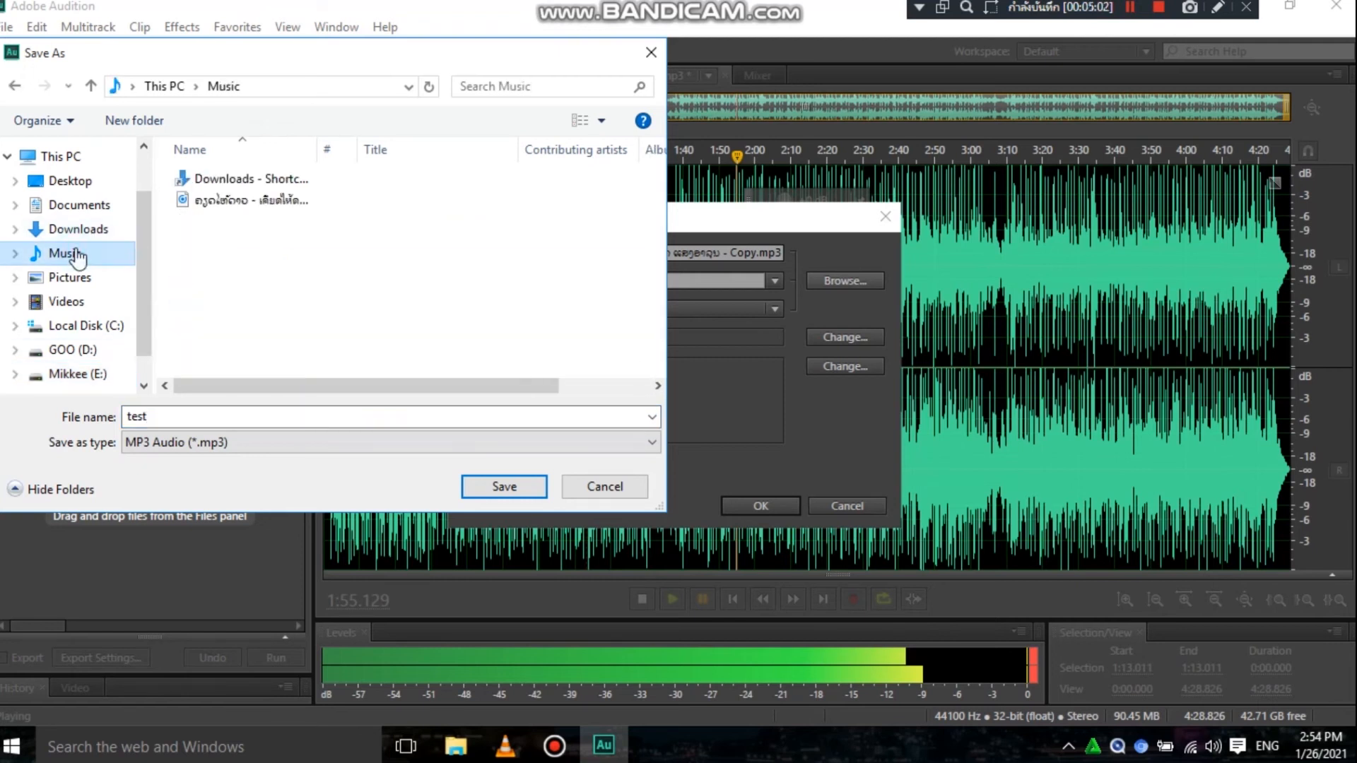
click(504, 487)
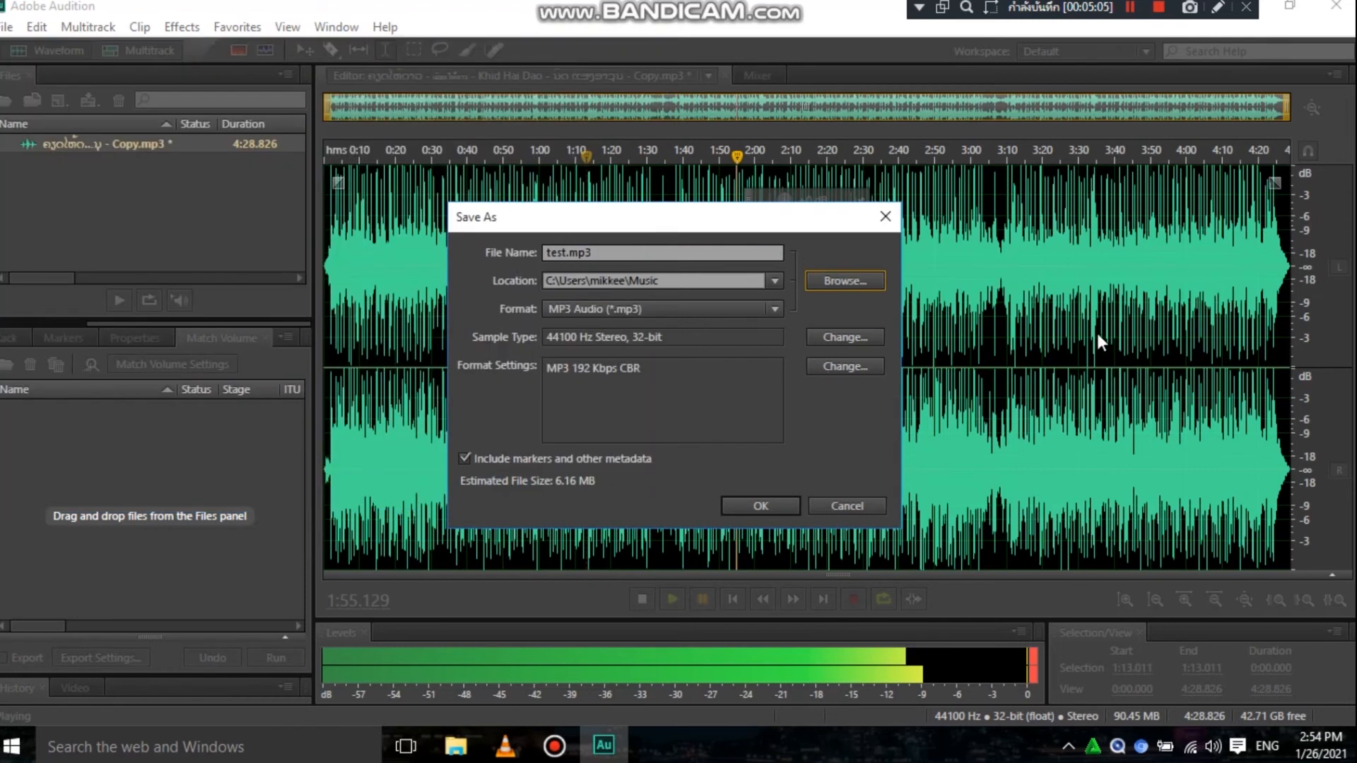
click(762, 504)
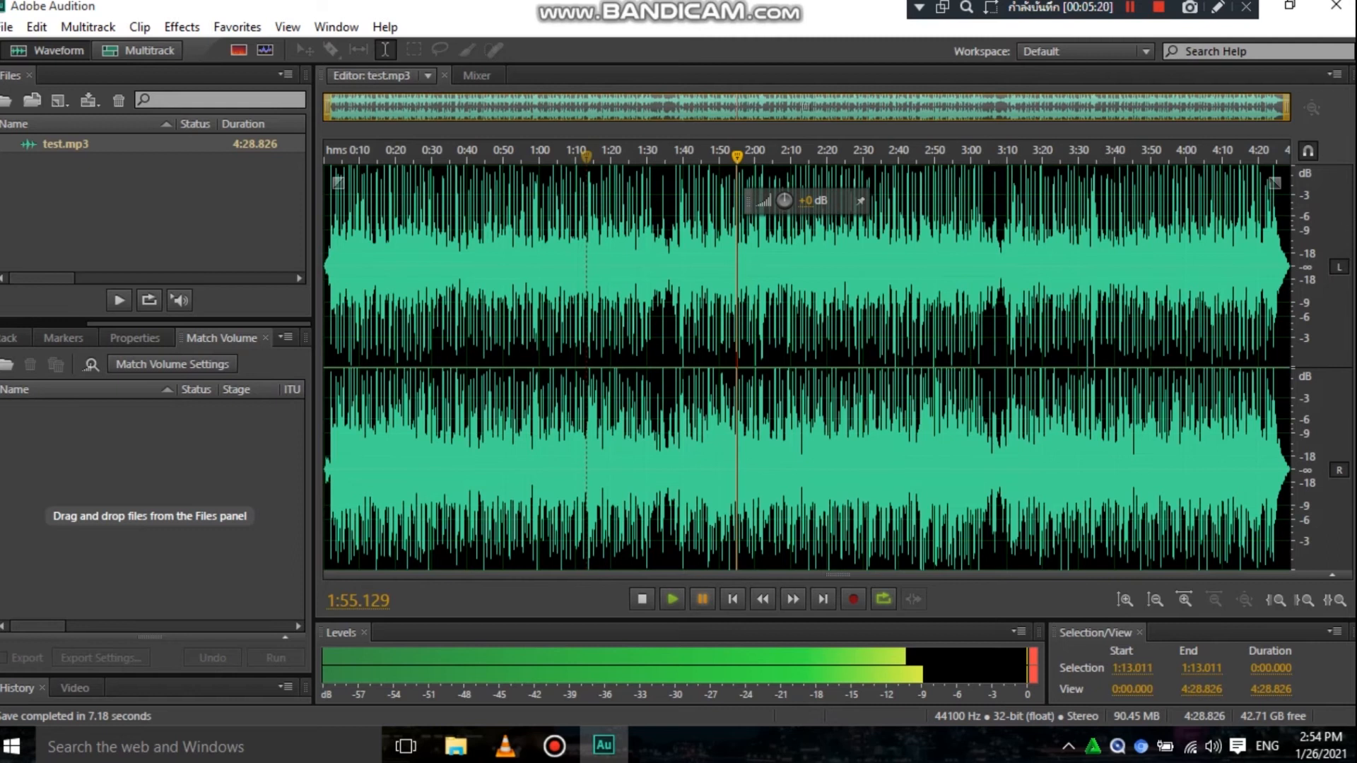
- Minimise Adobe Audition, find the saved test file in the Music folder with File Explorer and play it
drag(738, 14, 750, 307)
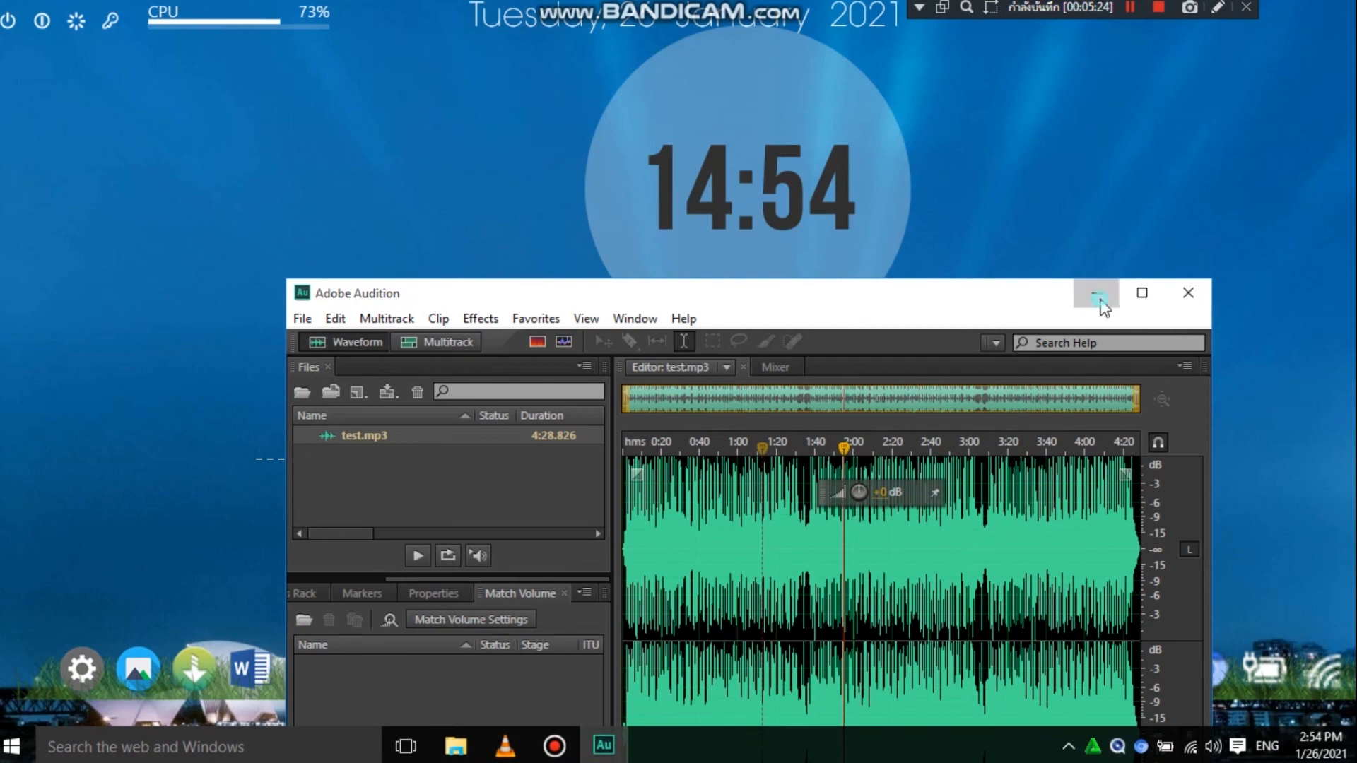
click(1086, 294)
click(482, 661)
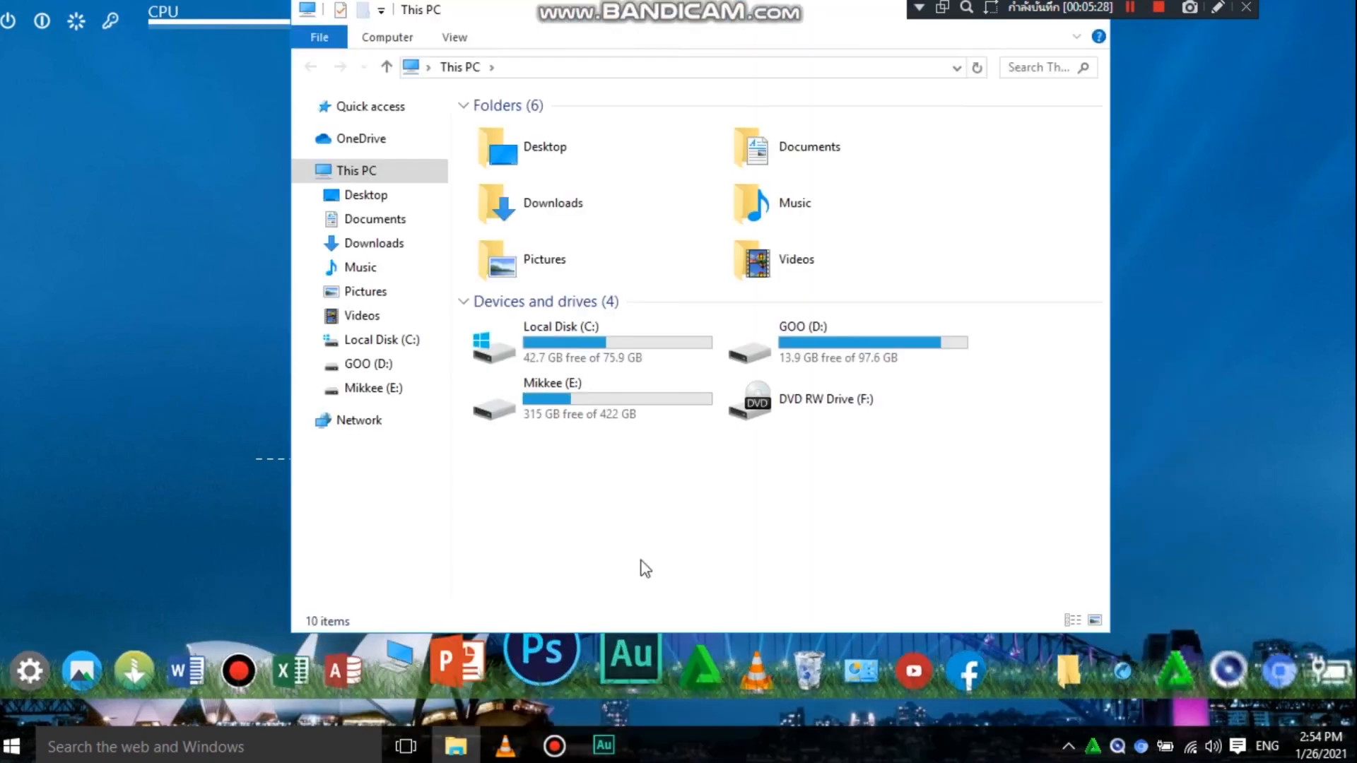
click(356, 267)
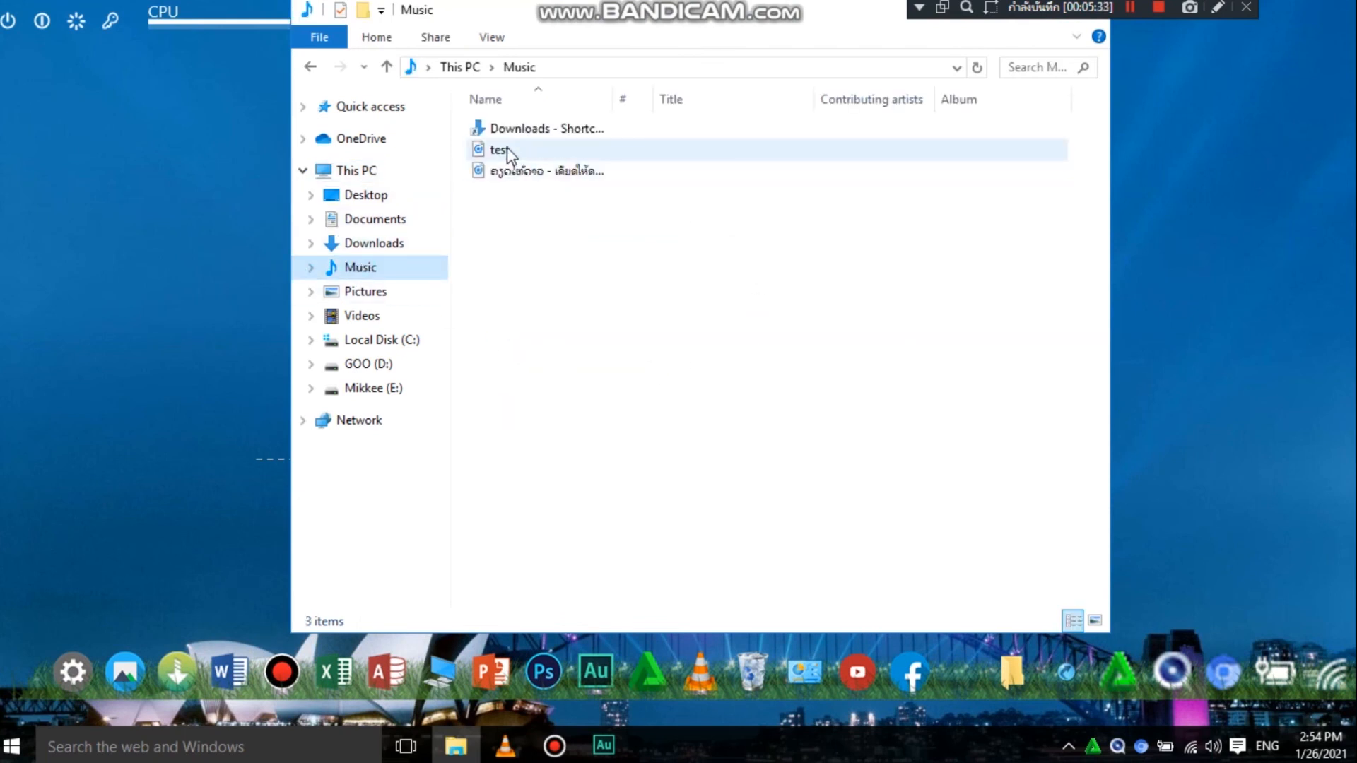
double_click(507, 147)
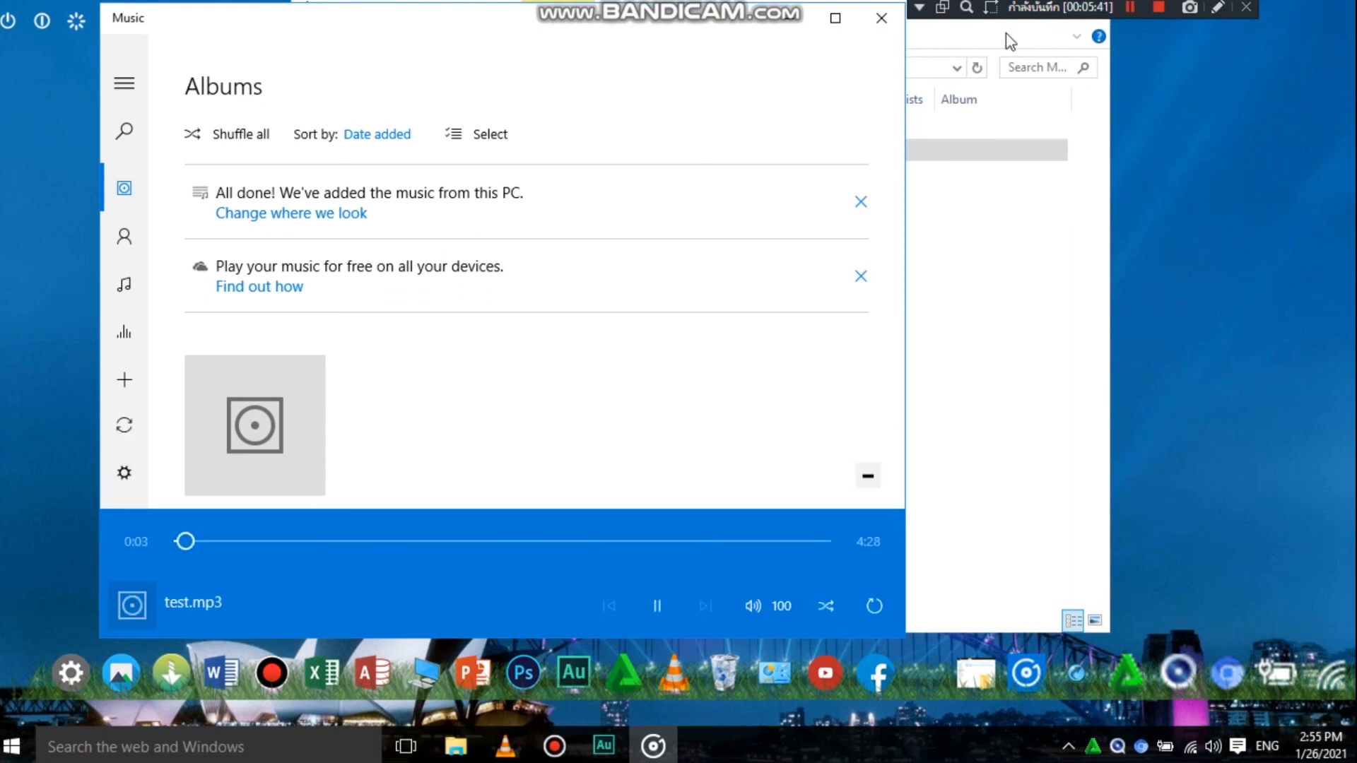
- Listen to test.mp3 until about 0:24 with the player window moved aside on the desktop, pause playback and minimise the player
click(1058, 45)
drag(680, 29, 607, 268)
click(896, 318)
drag(585, 16, 431, 1)
drag(472, 46, 1105, 126)
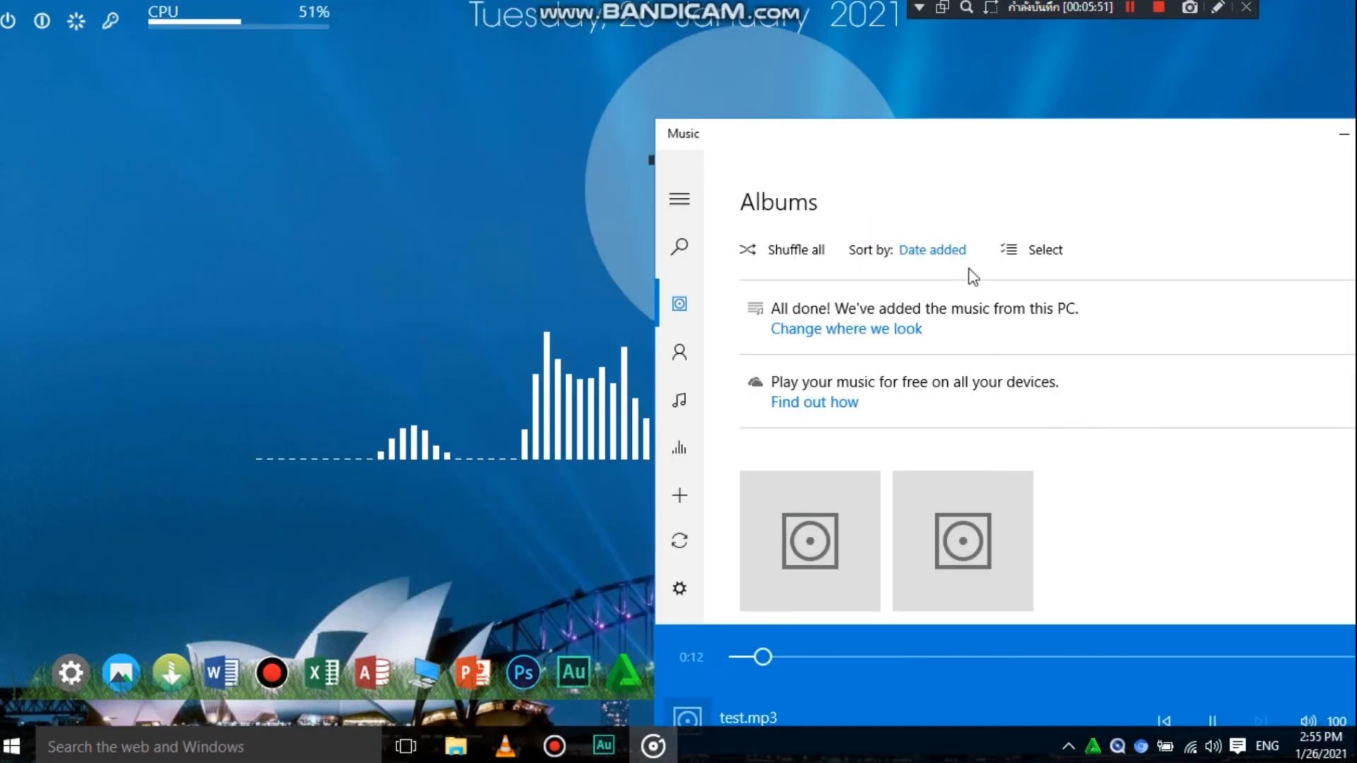
drag(1026, 128, 952, 67)
right_click(349, 157)
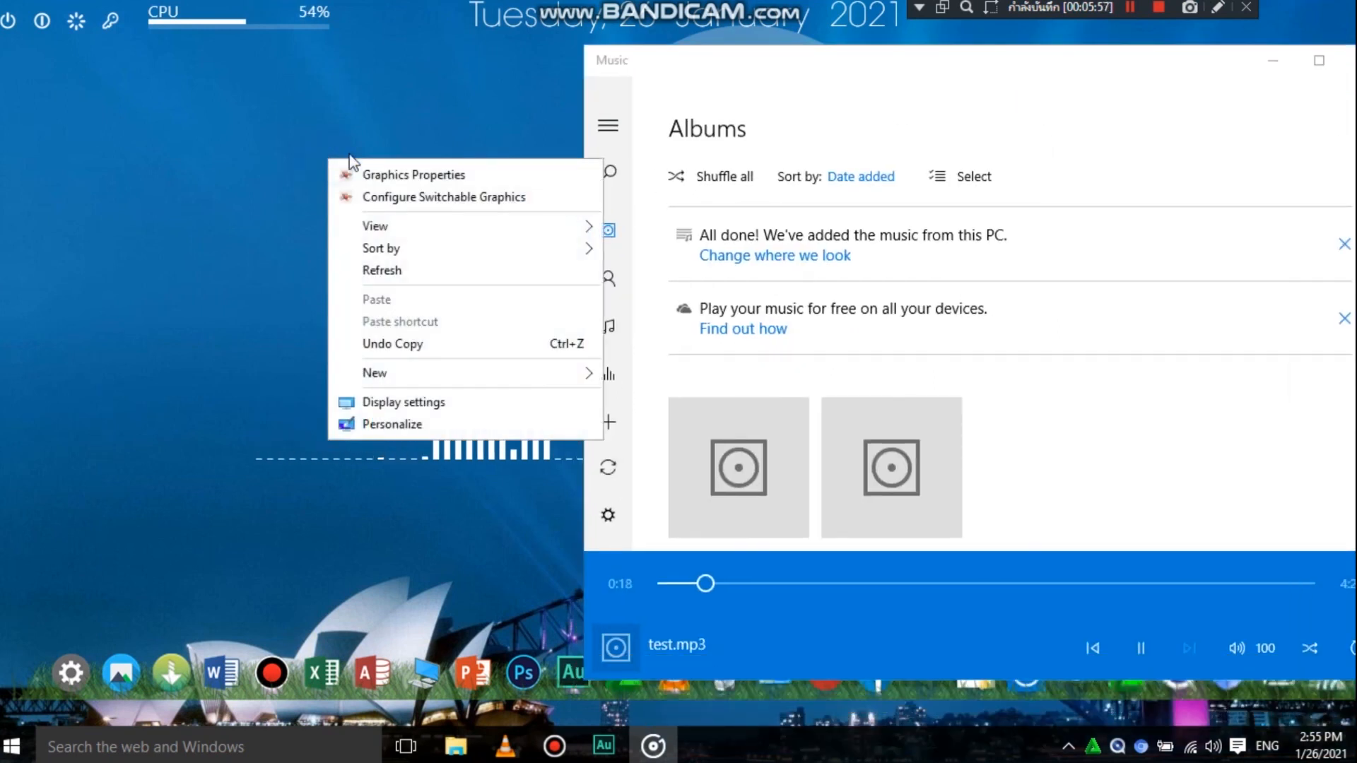
click(390, 270)
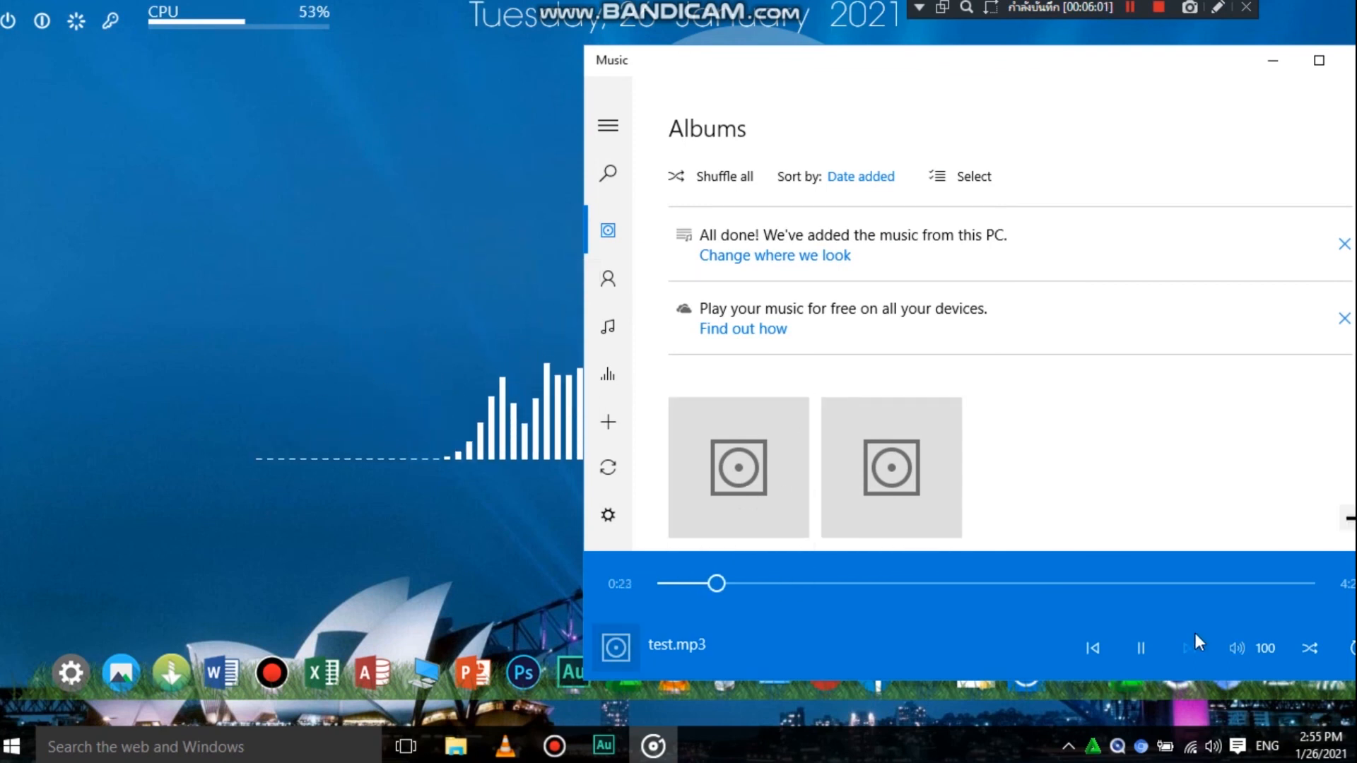
click(1141, 647)
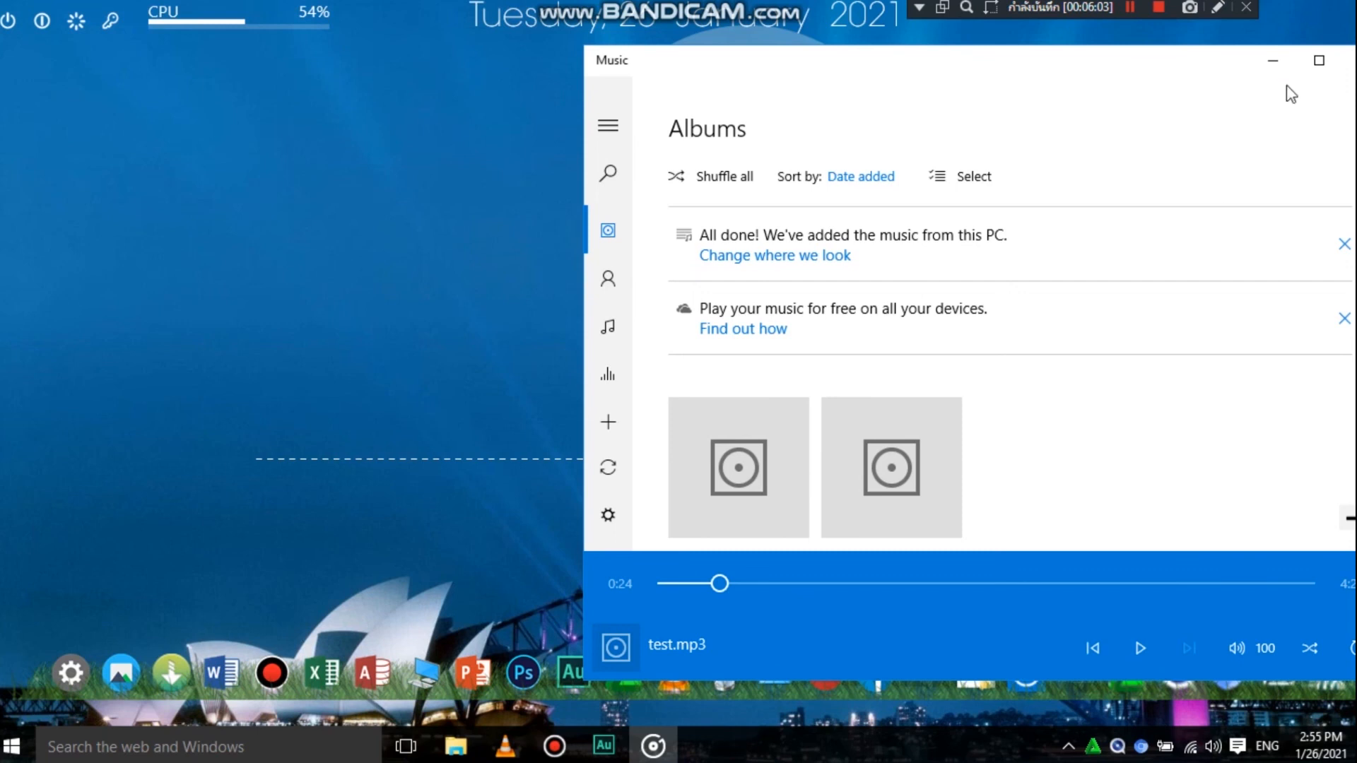
click(1272, 60)
right_click(1215, 164)
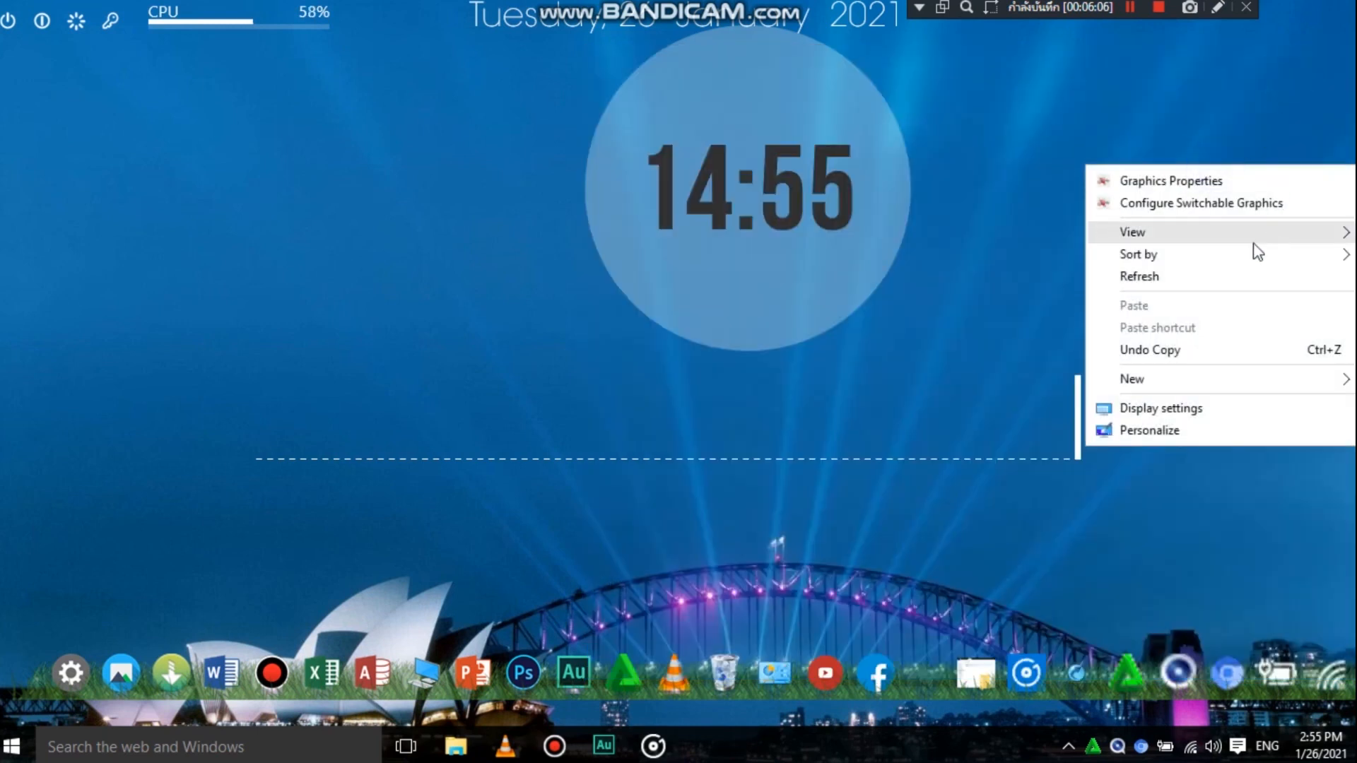
click(1213, 279)
right_click(1159, 167)
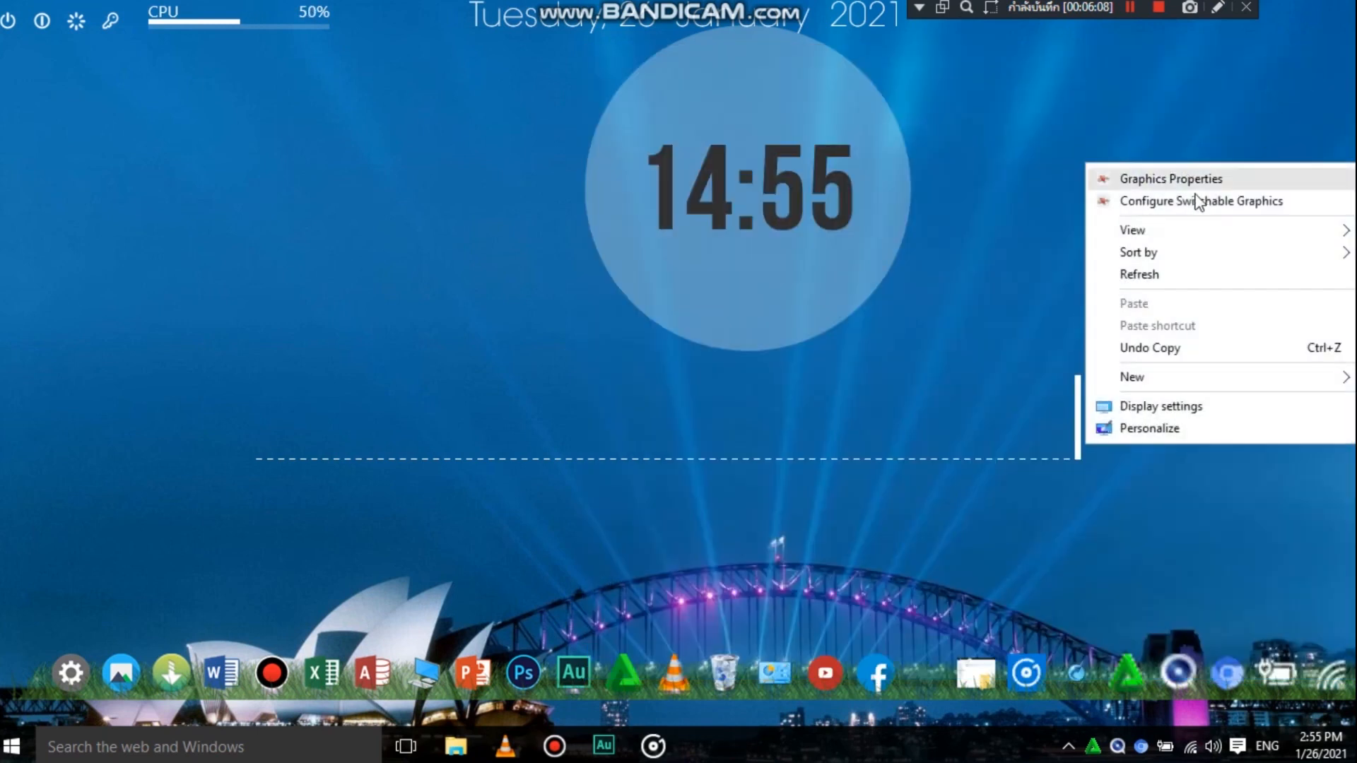
click(1178, 273)
right_click(1163, 149)
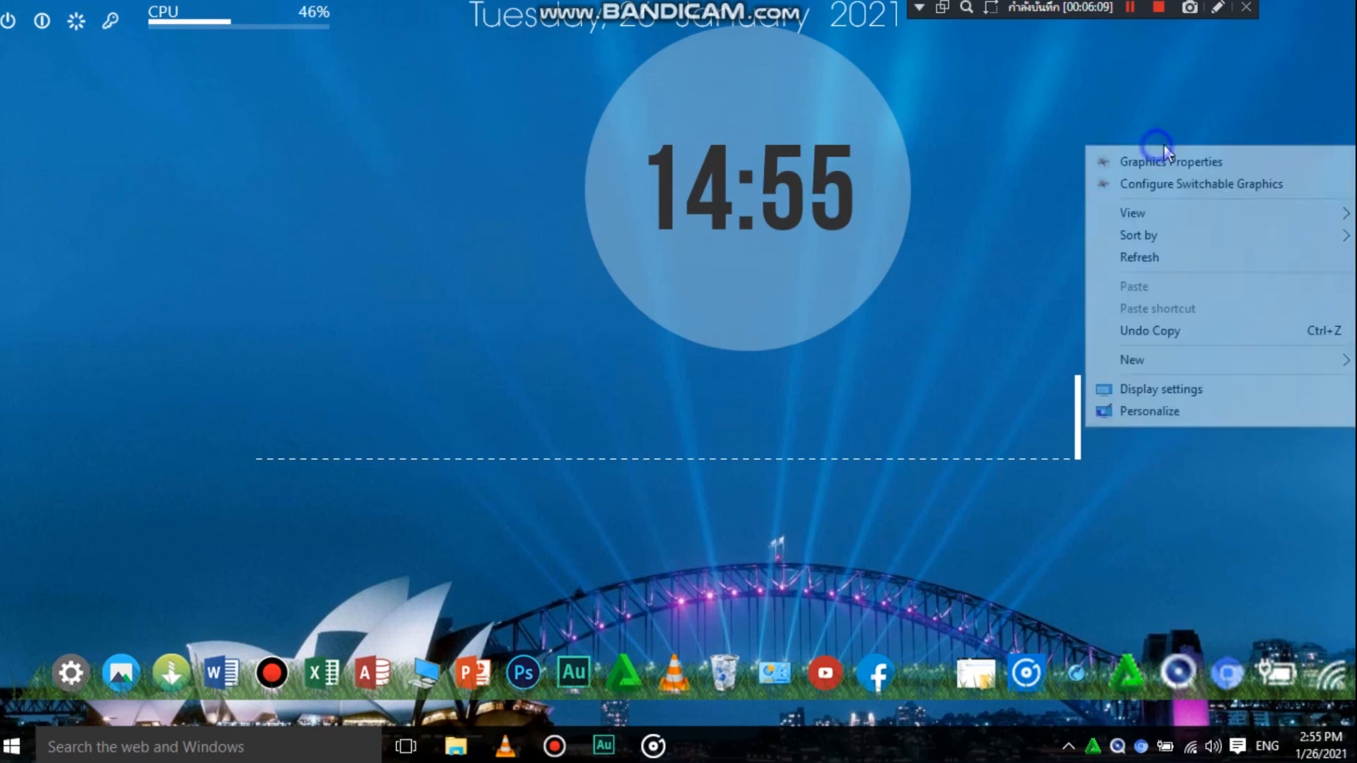
click(1181, 273)
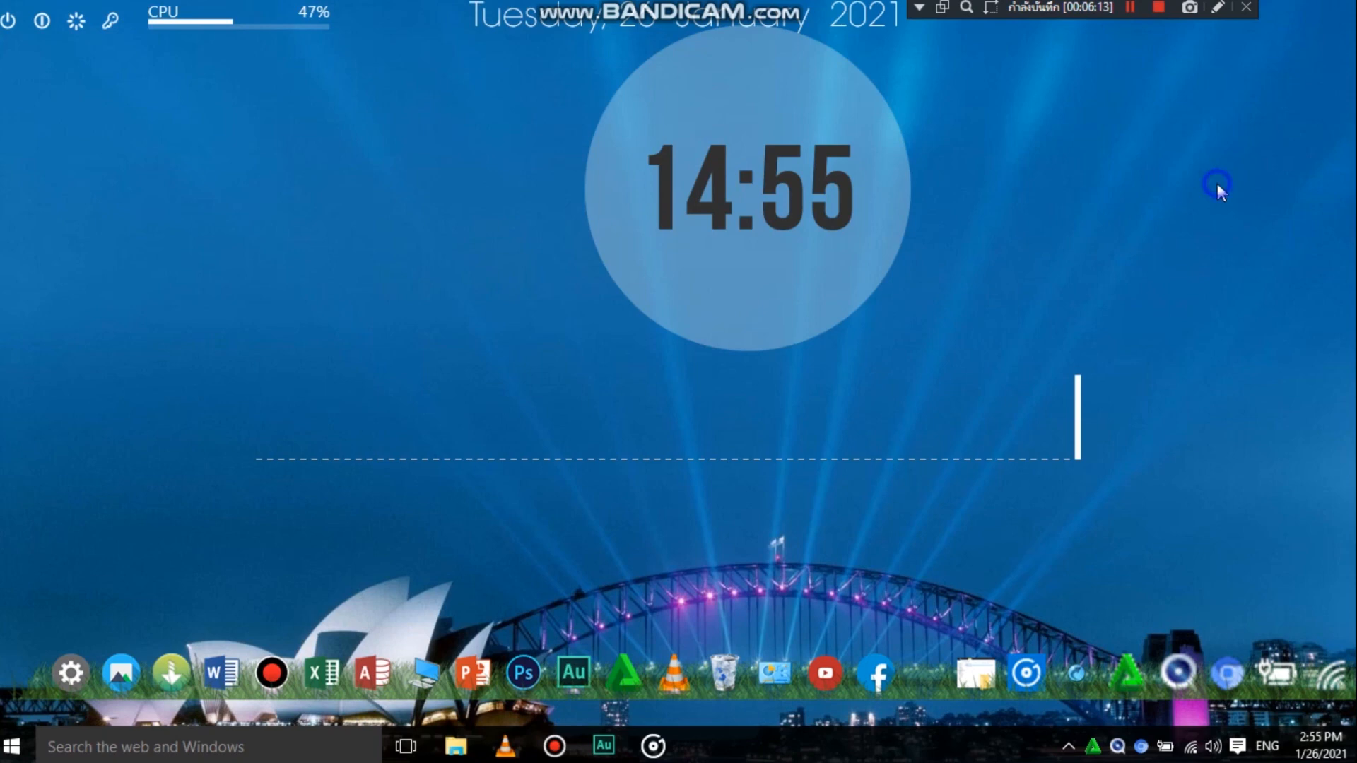
right_click(1217, 183)
click(1186, 295)
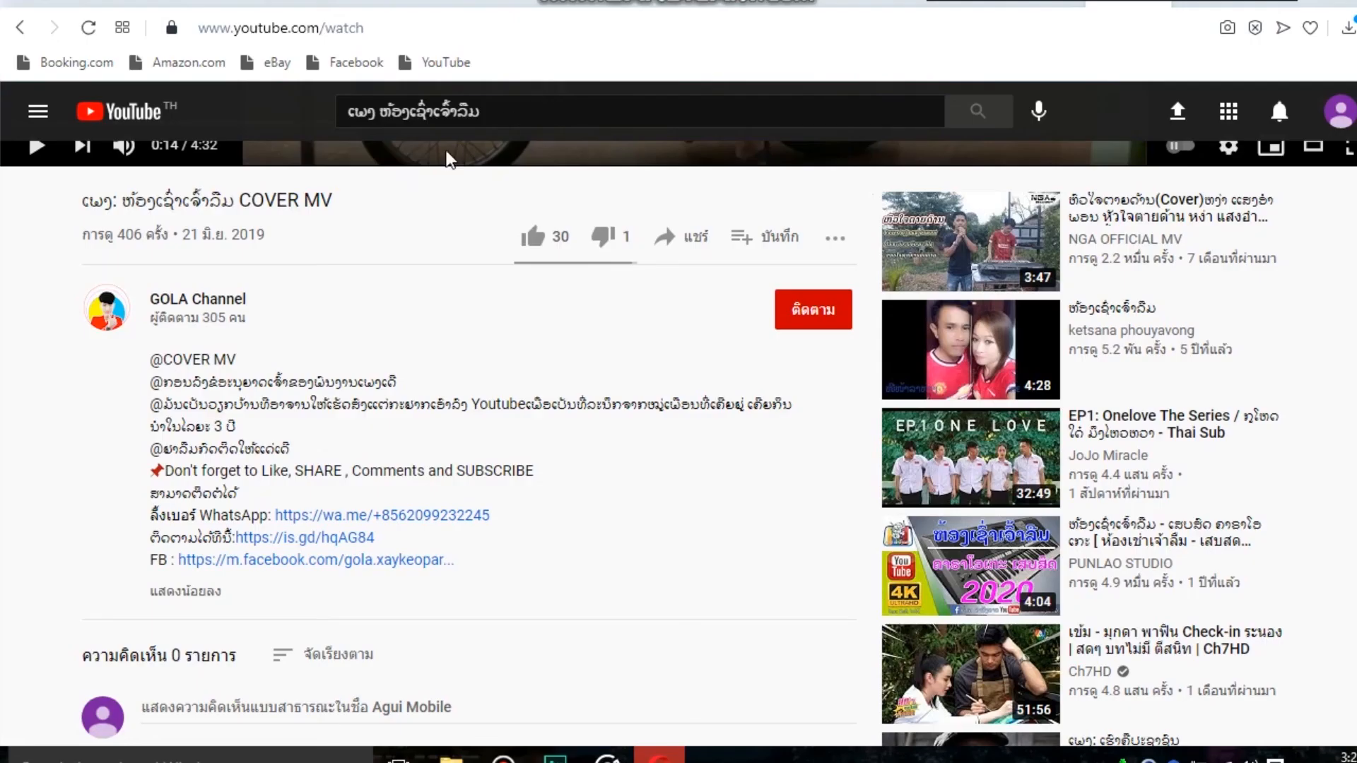
- On YouTube, like the COVER MV video and subscribe to GOLA Channel with all notifications turned on
click(550, 236)
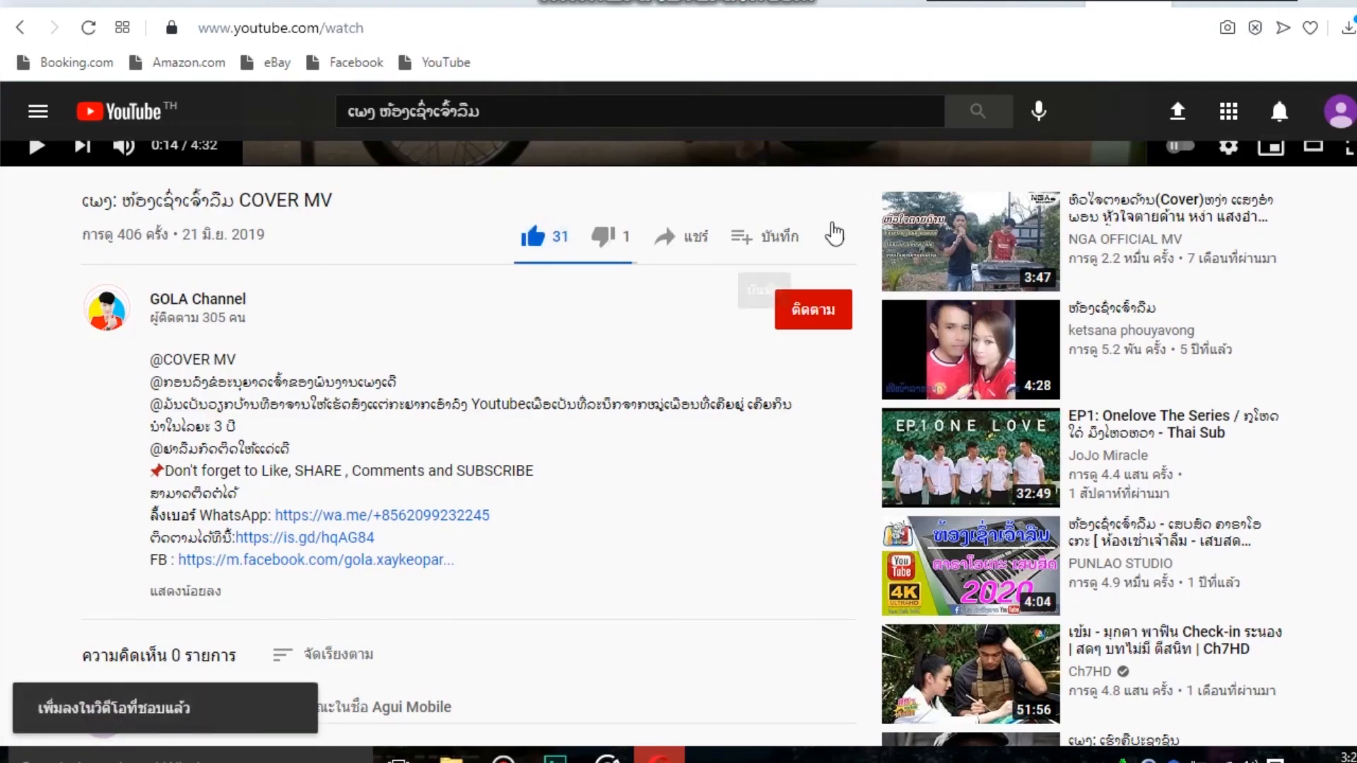
click(808, 311)
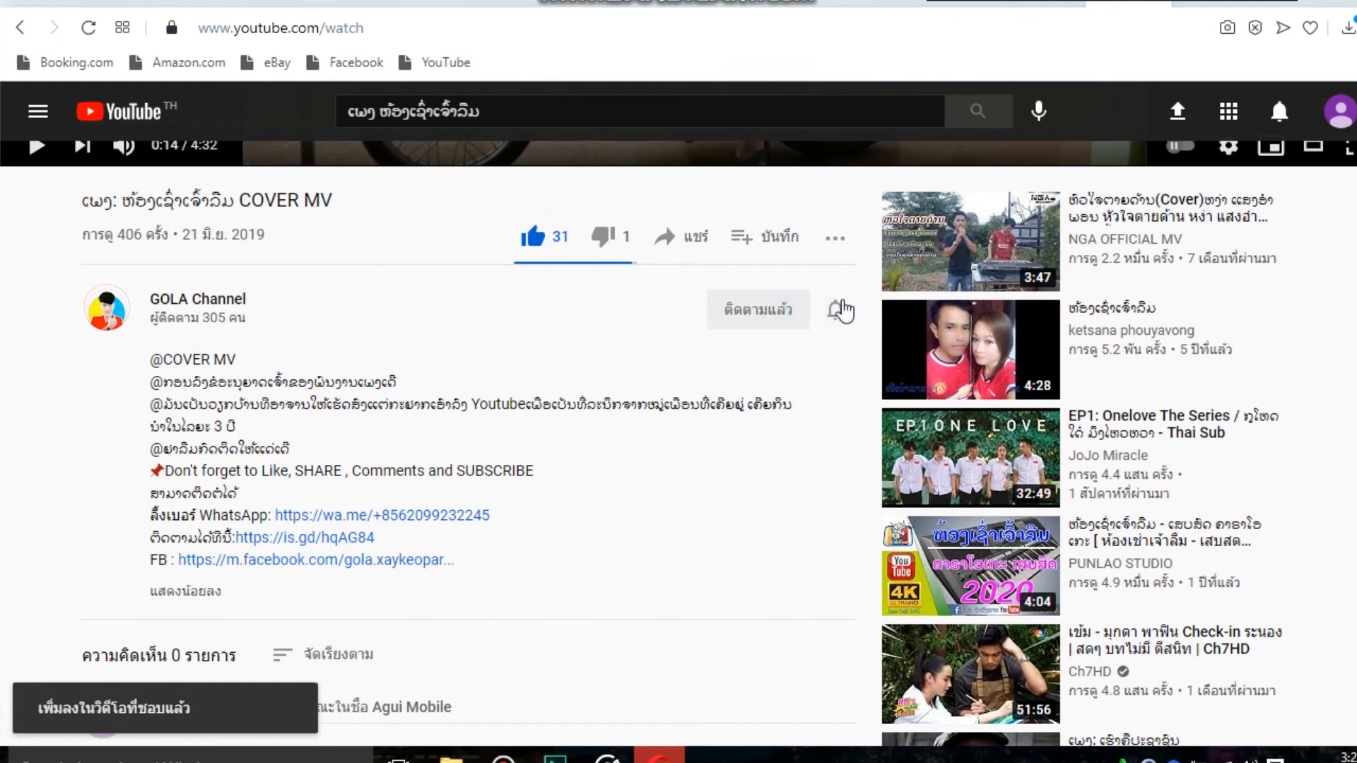
click(835, 310)
click(871, 354)
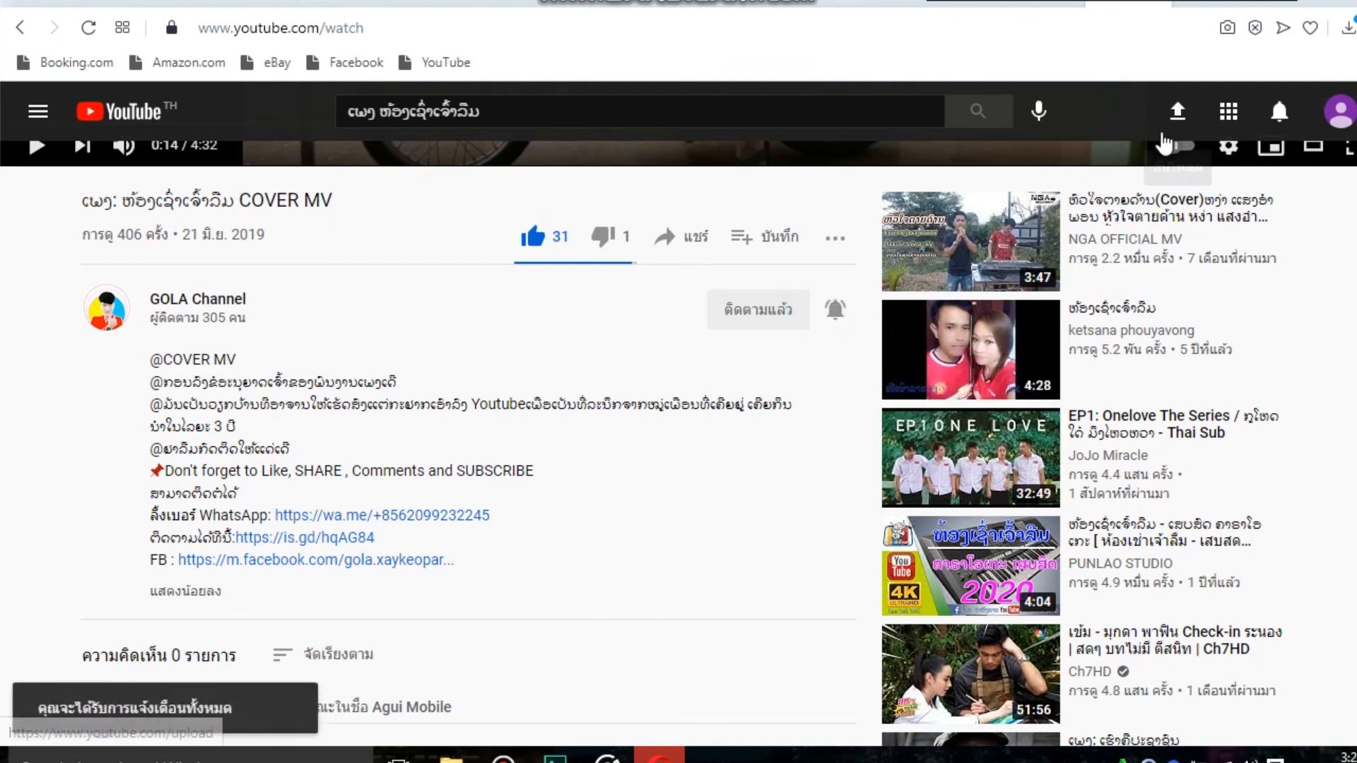